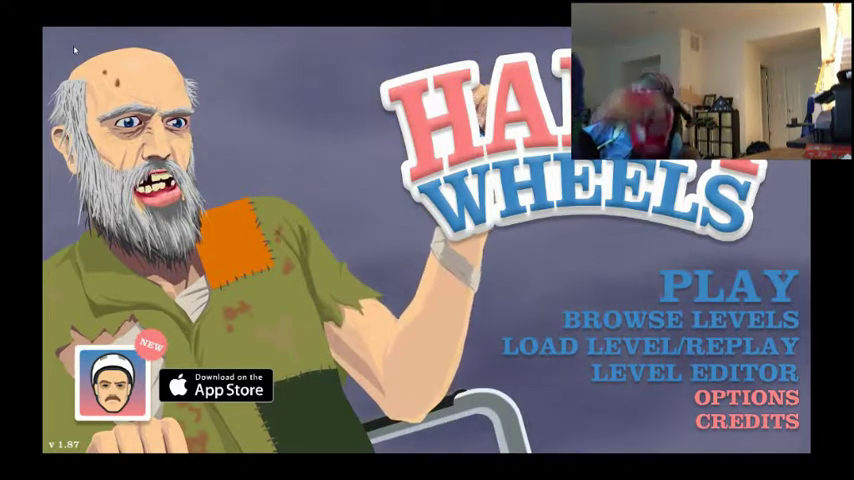
Switch the Happy Wheels title menu to full screen with F11.
{"action": "key", "text": "F11"}
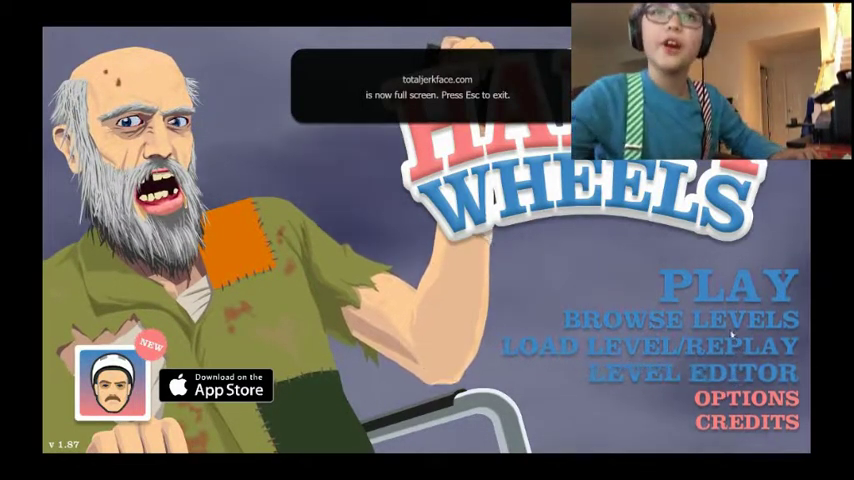
Browse user-submitted levels and start Bottle Flip Master!!
{"action": "left_click", "coordinate": [690, 320]}
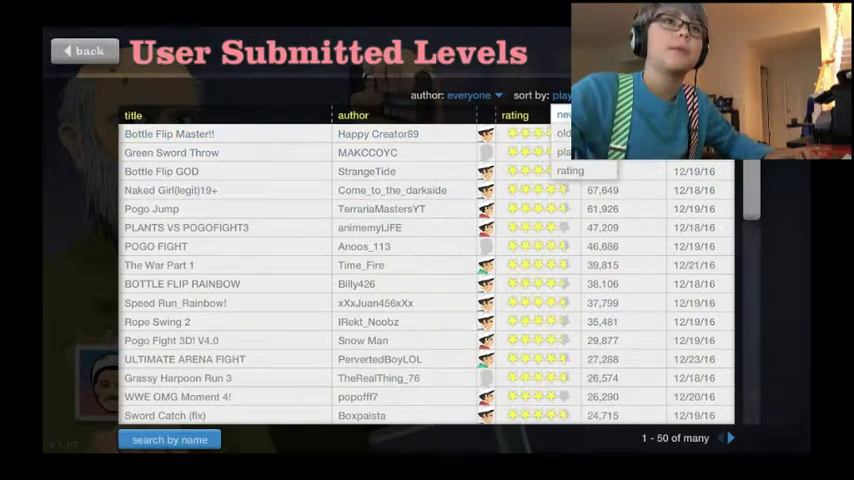
{"action": "left_click", "coordinate": [330, 135]}
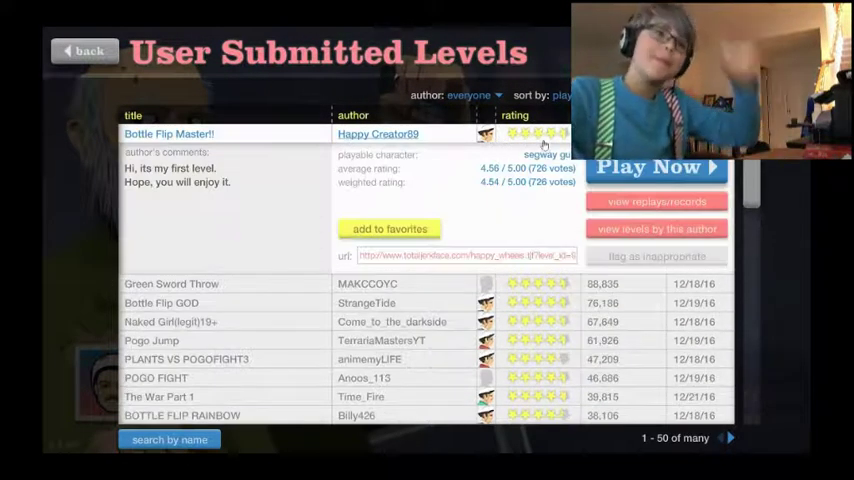
{"action": "left_click", "coordinate": [600, 166]}
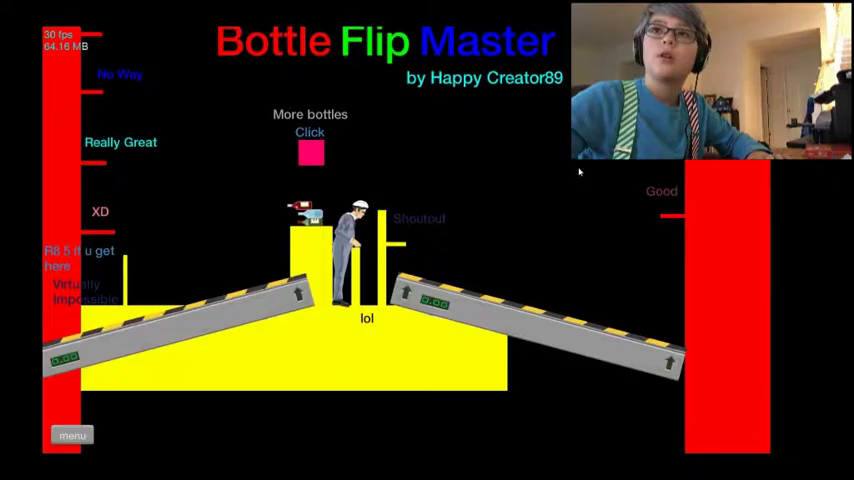
Throw five bottles toward the ledges in Bottle Flip Master!!, then pause.
{"action": "left_click", "coordinate": [579, 172]}
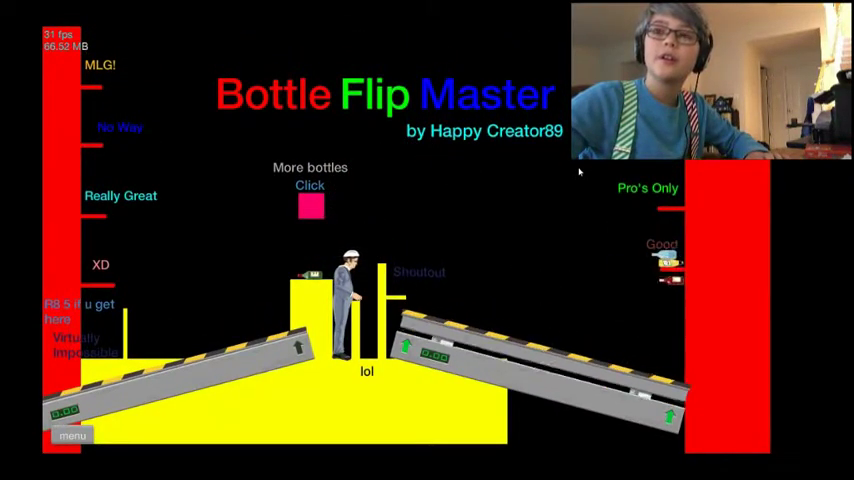
{"action": "left_click", "coordinate": [579, 172]}
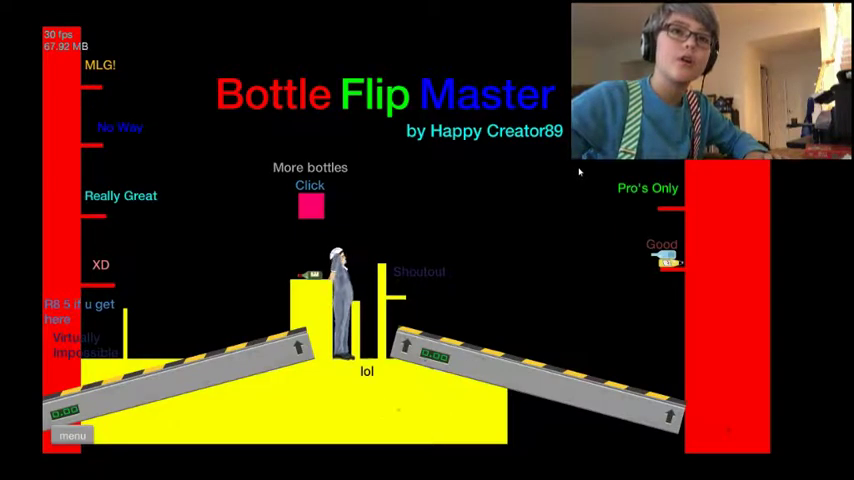
{"action": "left_click", "coordinate": [579, 172]}
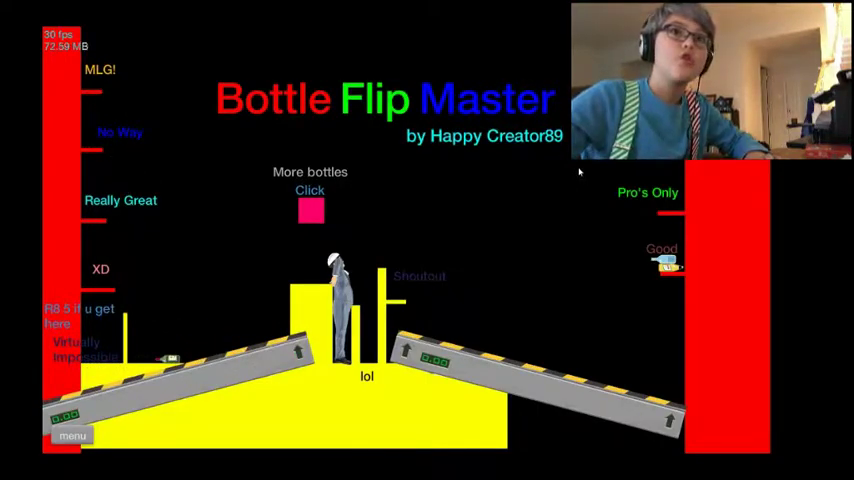
{"action": "left_click", "coordinate": [579, 172]}
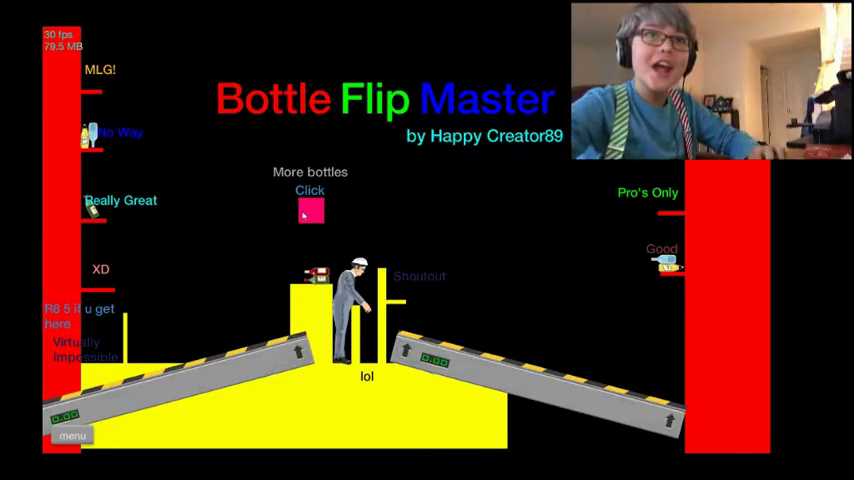
{"action": "left_click", "coordinate": [303, 215]}
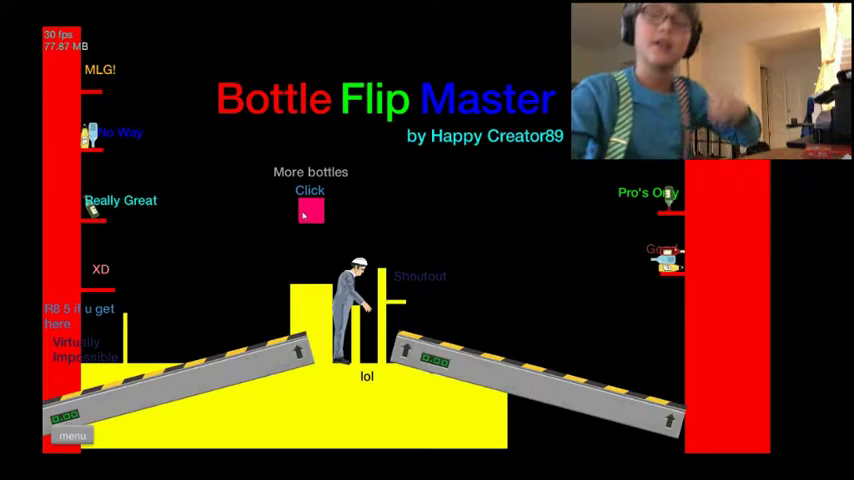
{"action": "key", "text": "Escape"}
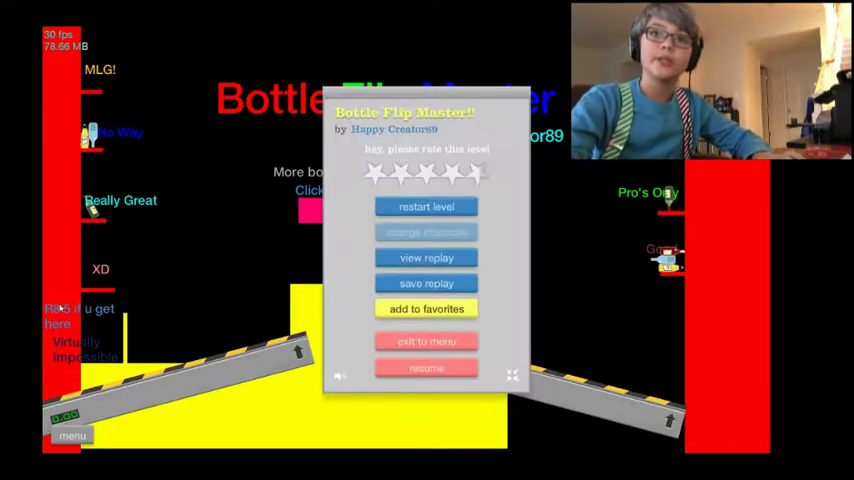
Return to the levels list and start Bottle Flip GOD.
{"action": "left_click", "coordinate": [391, 344]}
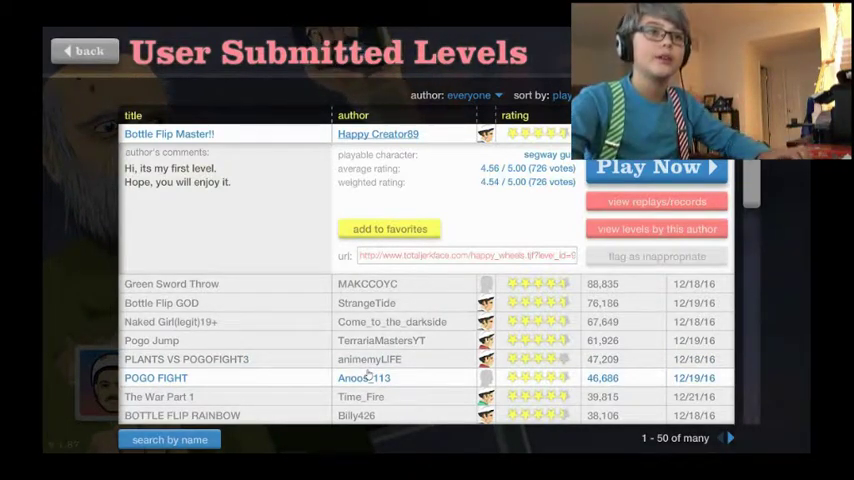
{"action": "scroll", "coordinate": [248, 390], "scroll_direction": "down", "scroll_amount": 2}
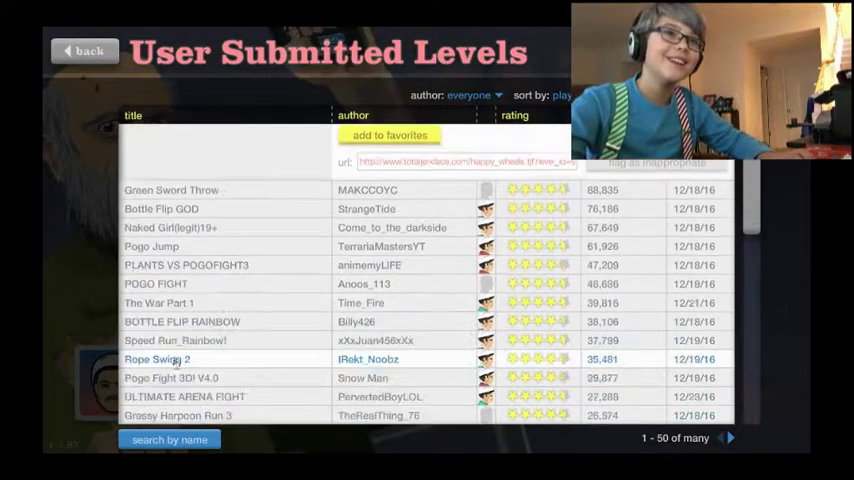
{"action": "left_click", "coordinate": [203, 210]}
{"action": "left_click", "coordinate": [658, 204]}
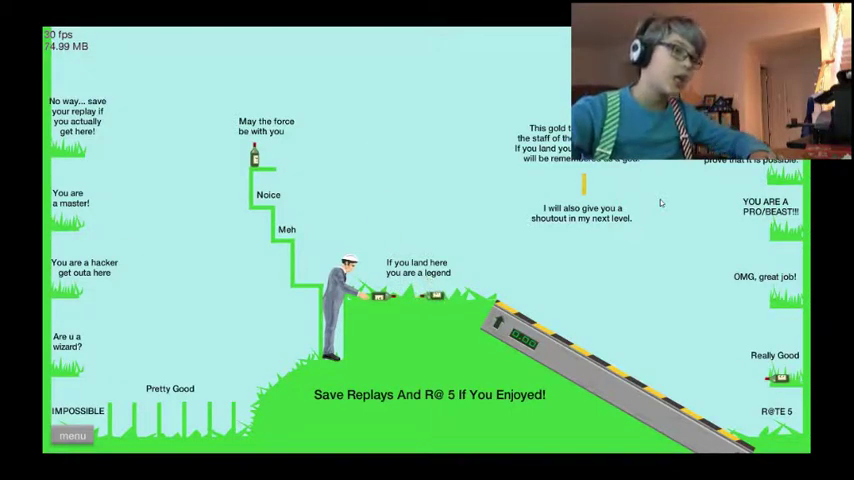
Restart Bottle Flip GOD twice for new attempts, then pause it.
{"action": "key", "text": "Escape"}
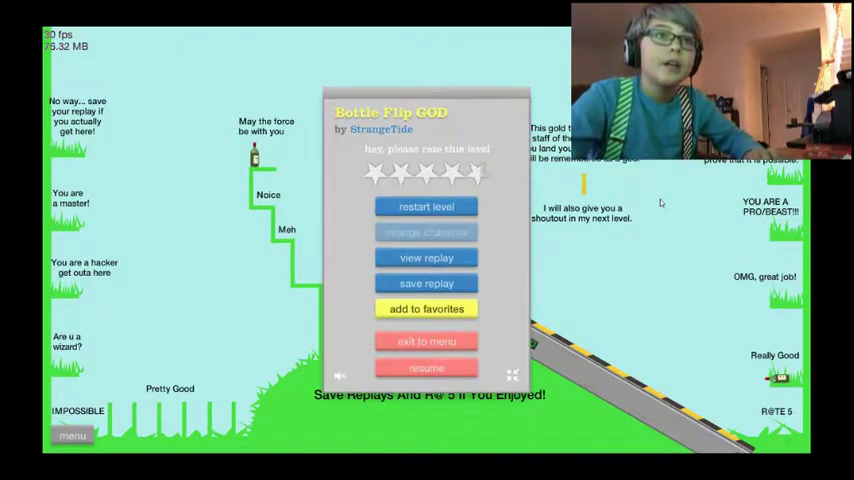
{"action": "key", "text": "Return"}
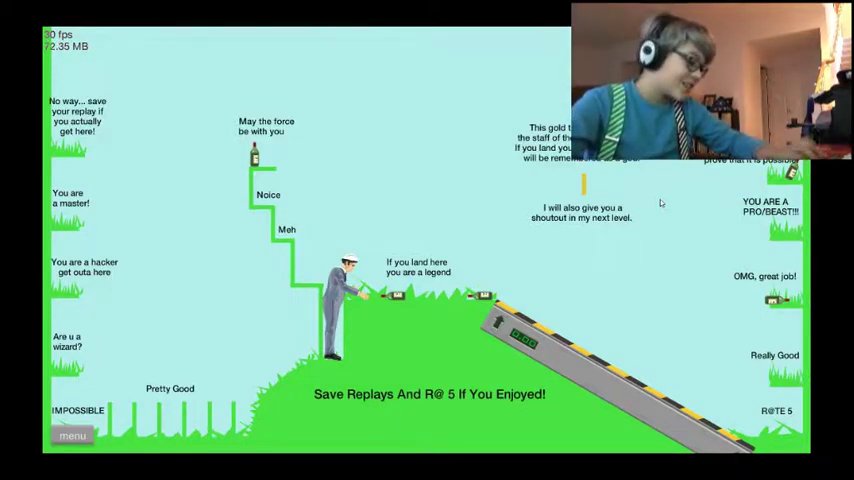
{"action": "key", "text": "Escape"}
{"action": "key", "text": "Return"}
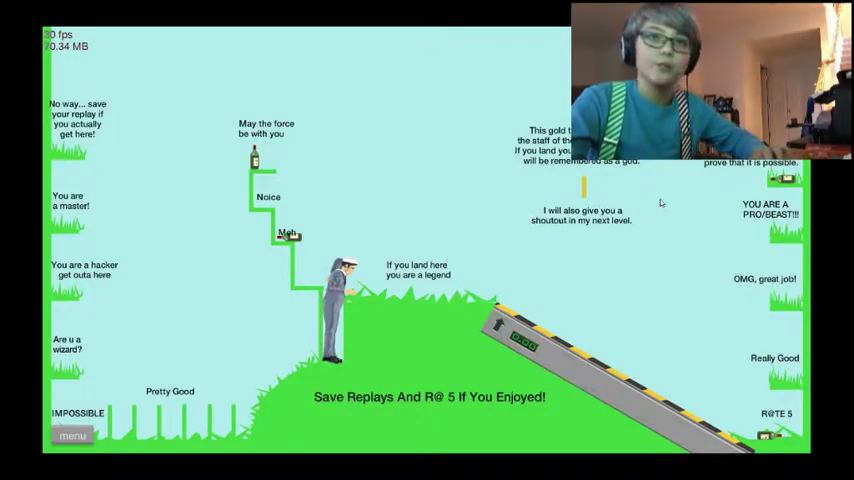
{"action": "key", "text": "p"}
Restart Bottle Flip GOD three more times.
{"action": "key", "text": "Return"}
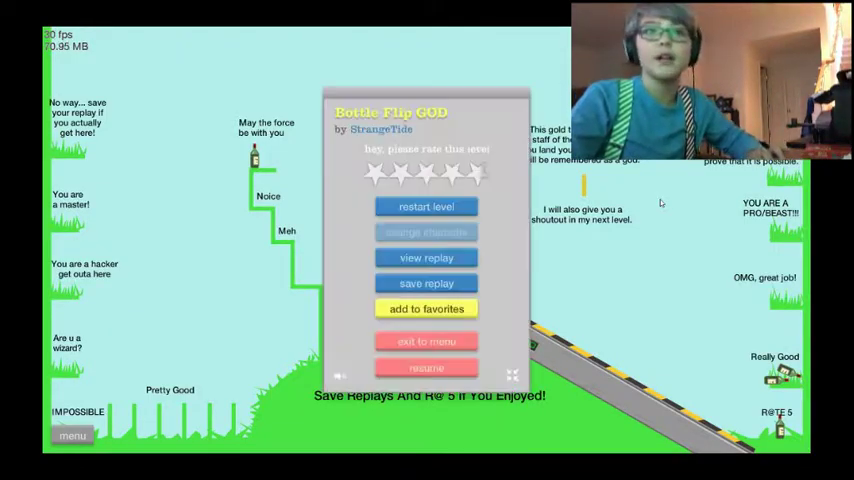
{"action": "key", "text": "Return"}
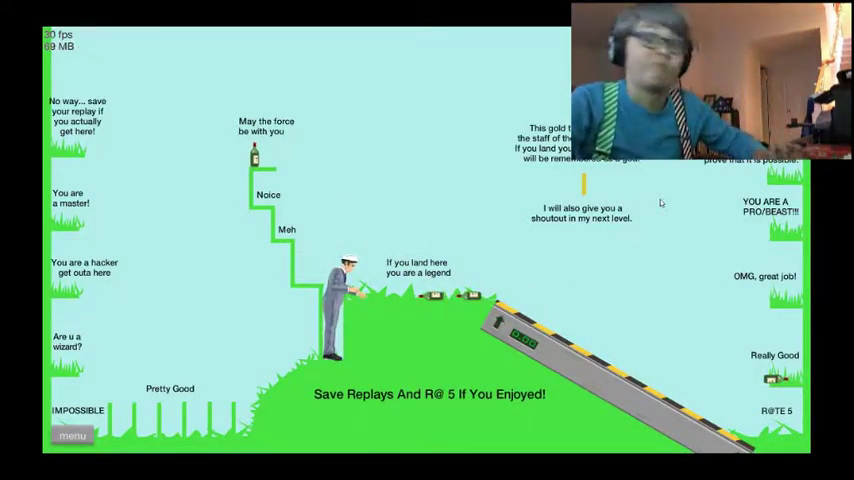
{"action": "key", "text": "Escape"}
{"action": "key", "text": "Return"}
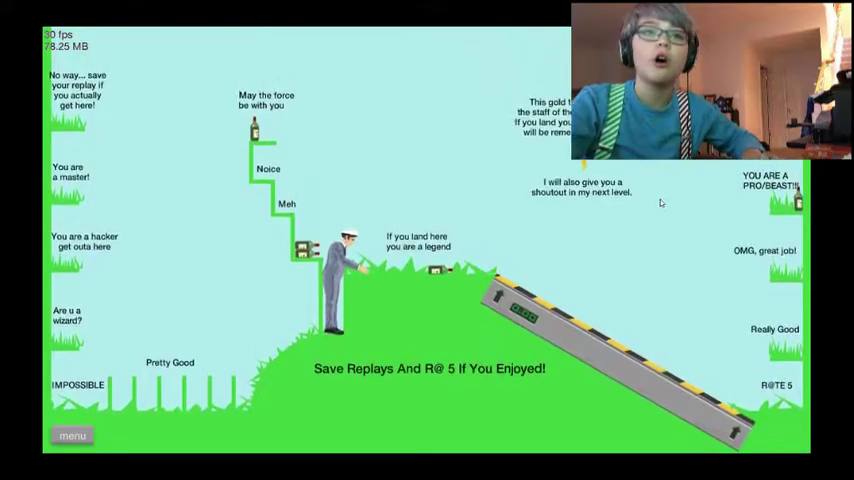
Throw three bottles with Space, one landing on 'Really Good', then pause.
{"action": "key", "text": "space"}
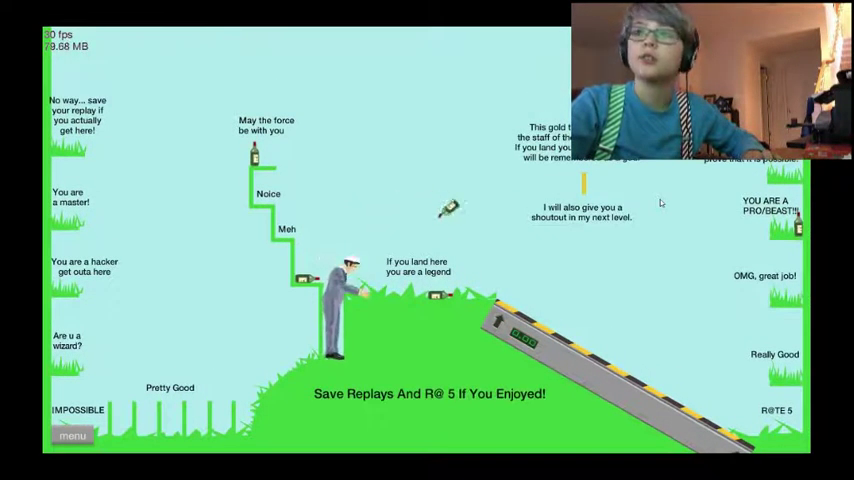
{"action": "key", "text": "space"}
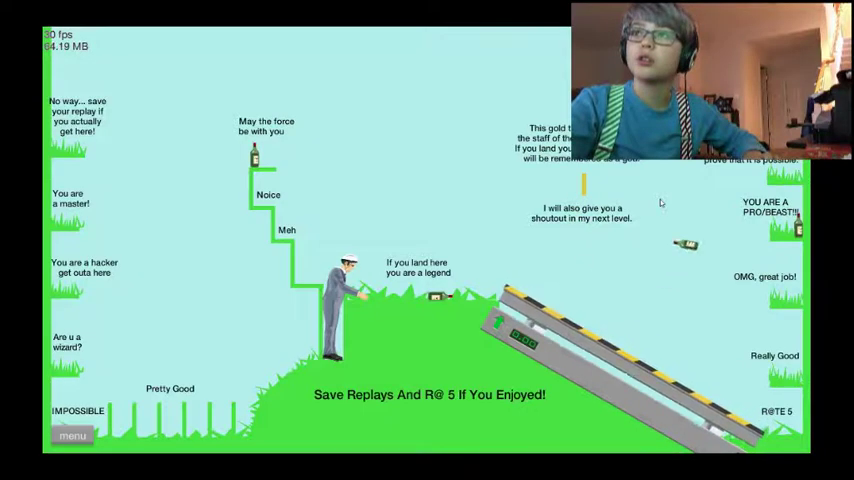
{"action": "key", "text": "space"}
{"action": "key", "text": "space"}
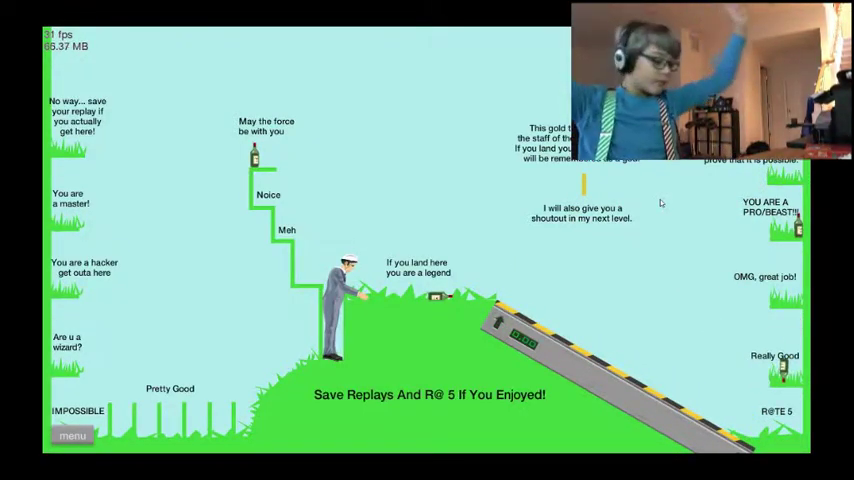
{"action": "key", "text": "p"}
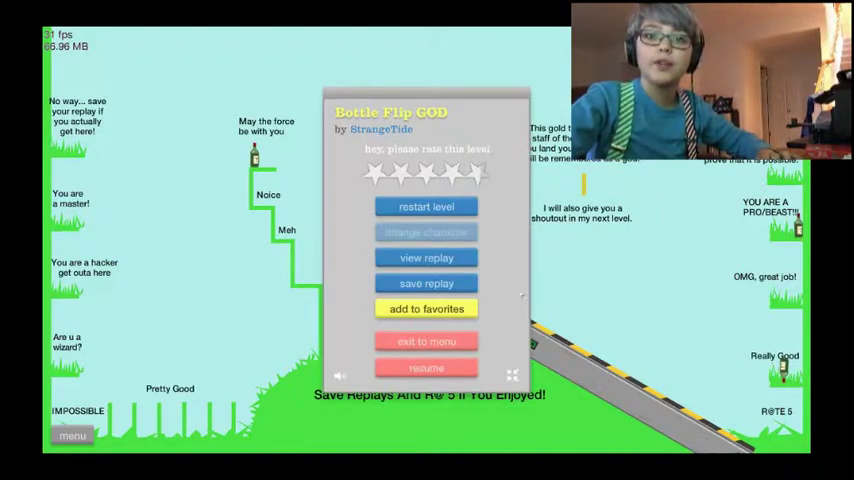
Start BOTTLE FLIP RAINBOW from the levels list, throw a bottle, and pause.
{"action": "left_click", "coordinate": [412, 340]}
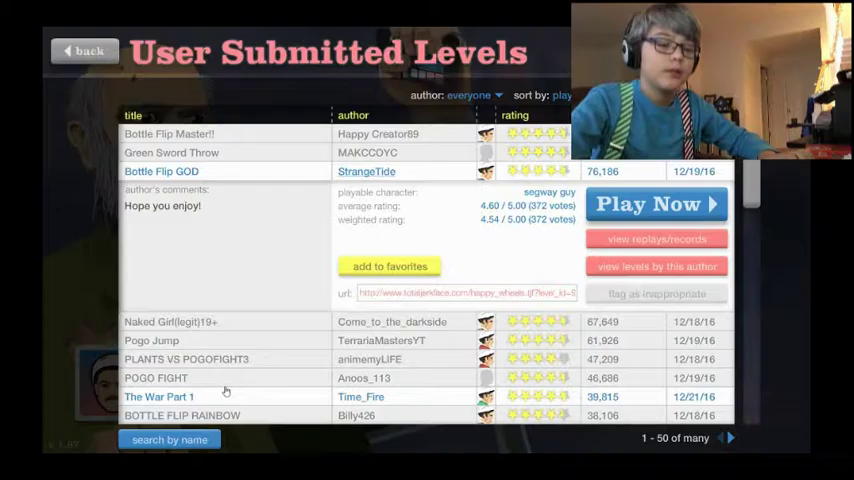
{"action": "left_click", "coordinate": [240, 415]}
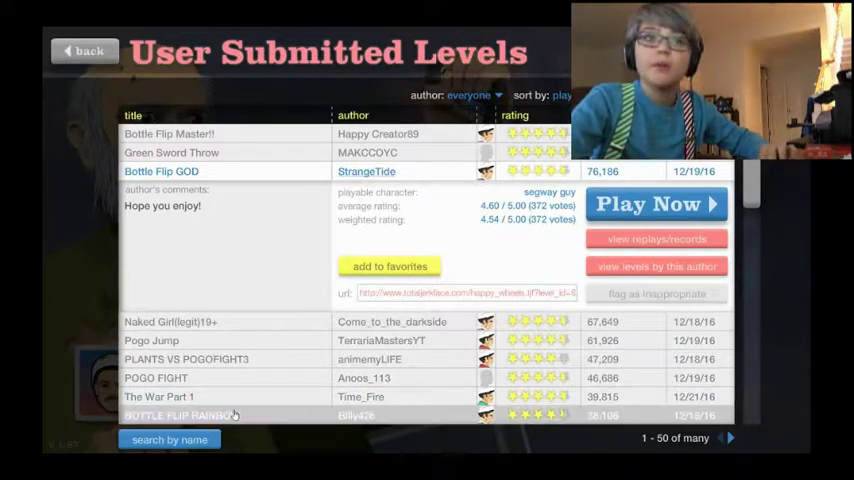
{"action": "left_click", "coordinate": [657, 324]}
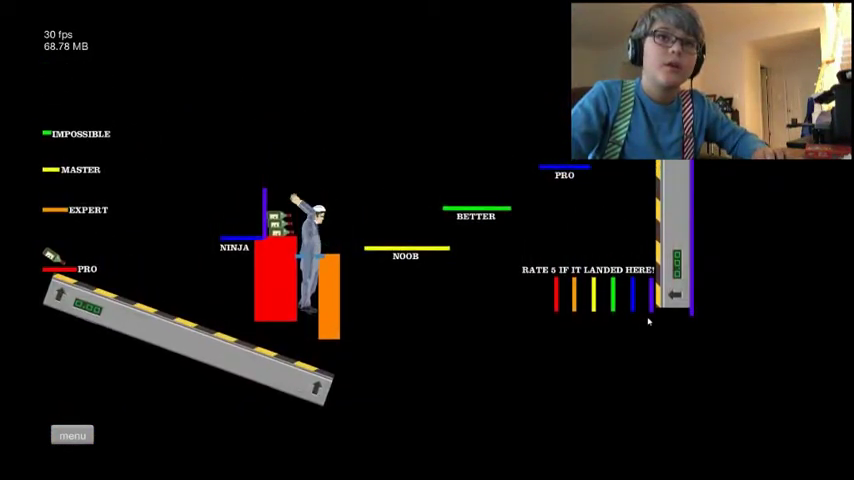
{"action": "left_click", "coordinate": [649, 320]}
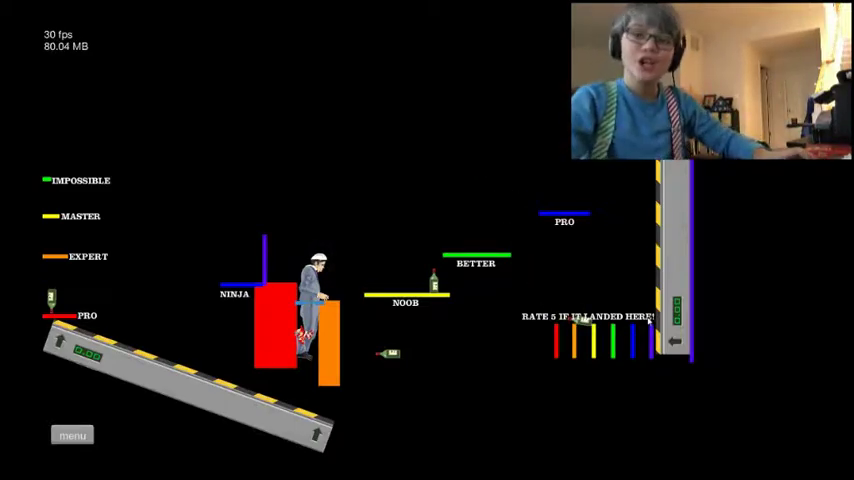
{"action": "key", "text": "Escape"}
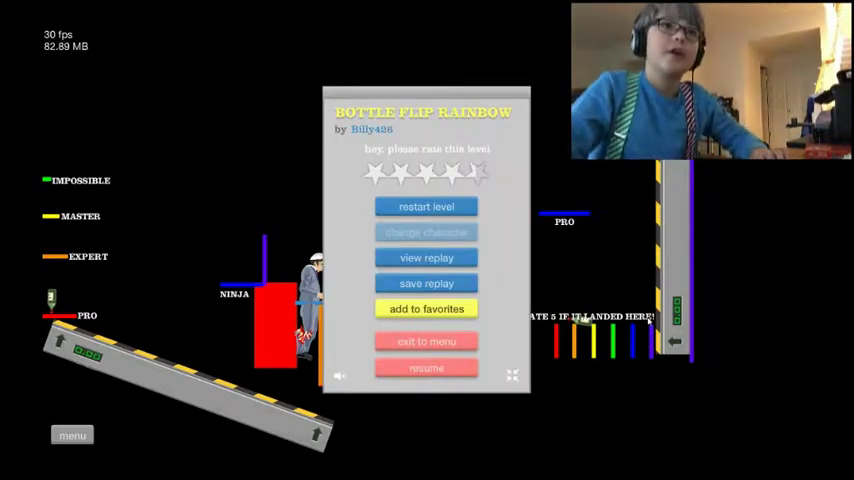
Replay BOTTLE FLIP RAINBOW twice, then pause and leave for the levels list.
{"action": "key", "text": "Return"}
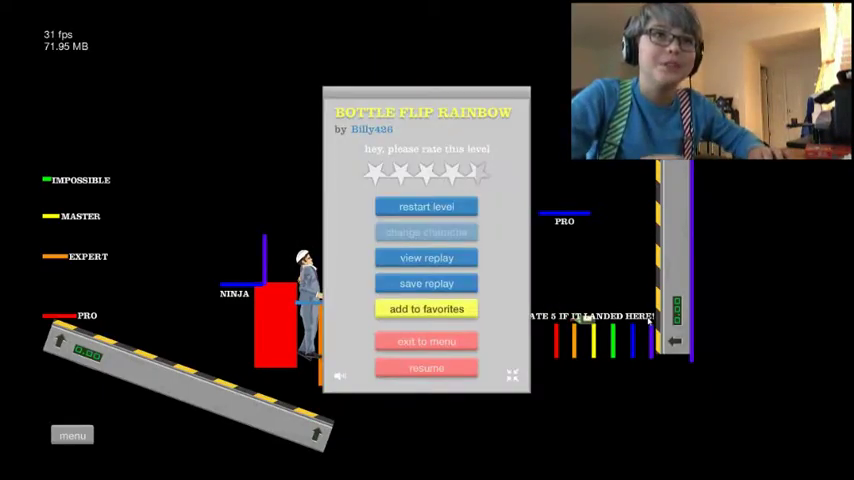
{"action": "key", "text": "Return"}
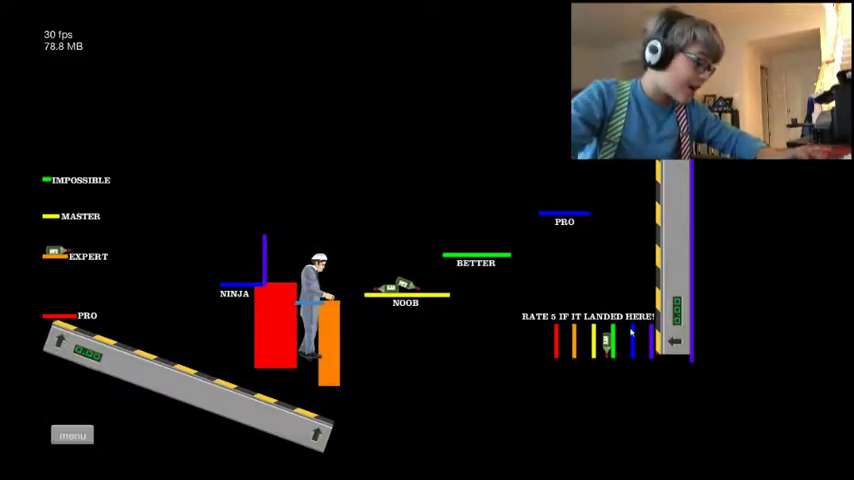
{"action": "key", "text": "Escape"}
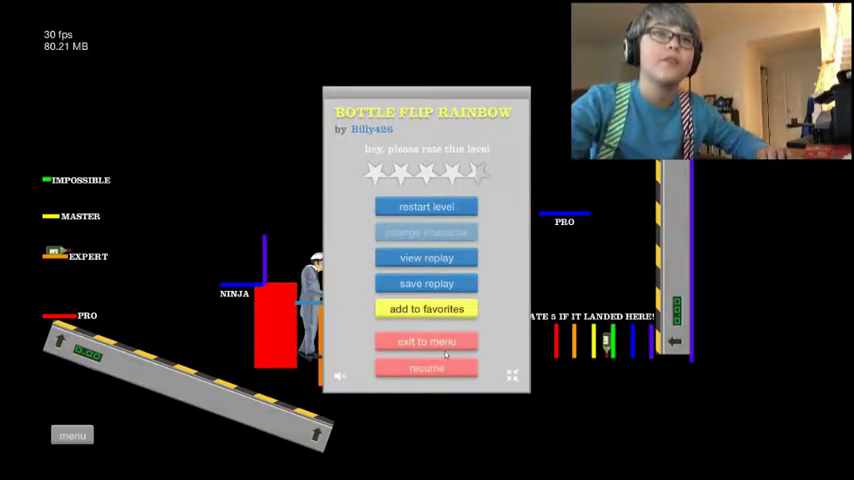
{"action": "left_click", "coordinate": [435, 342]}
Start The War Part 1, ride into the bazooka soldier, then restart.
{"action": "left_click", "coordinate": [186, 265]}
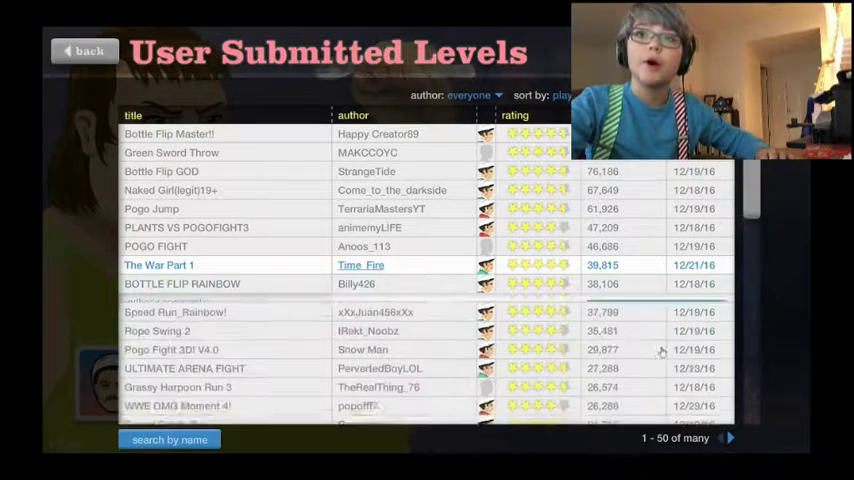
{"action": "left_click", "coordinate": [681, 306]}
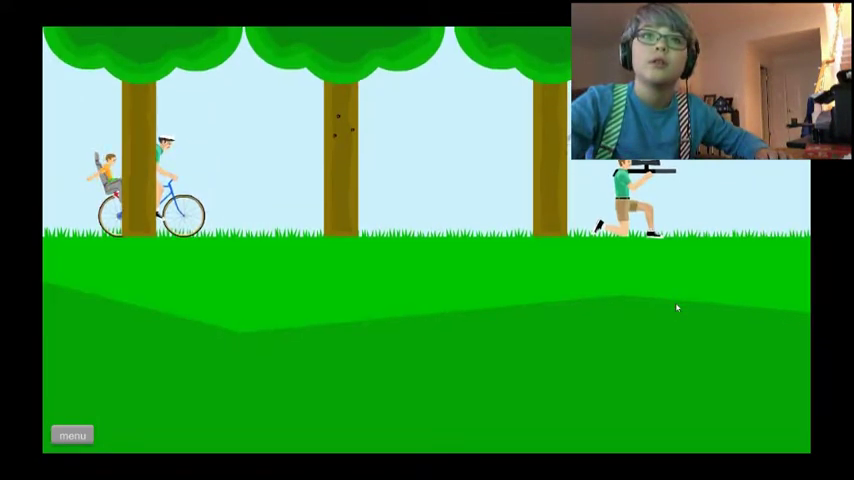
{"action": "key", "text": "Up"}
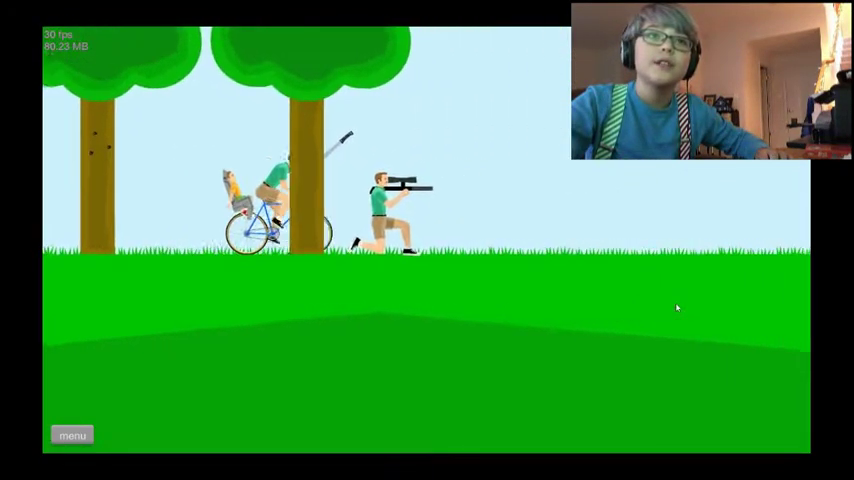
{"action": "key", "text": "Up"}
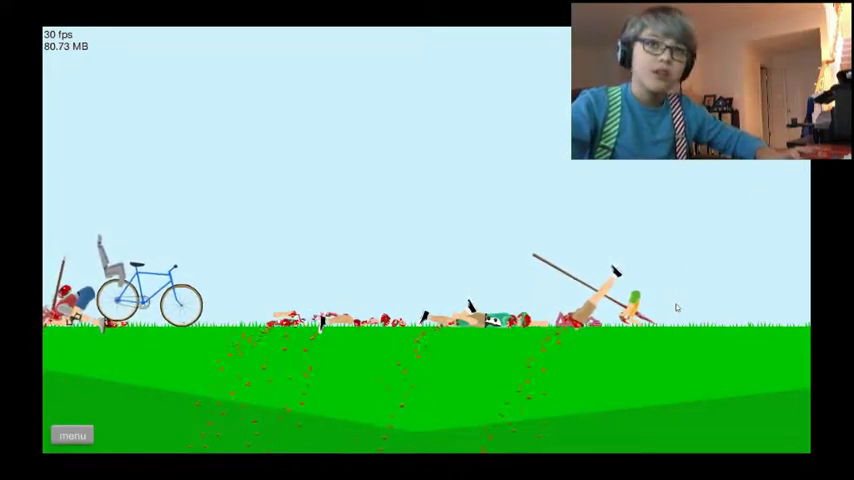
{"action": "key", "text": "Escape"}
{"action": "key", "text": "Return"}
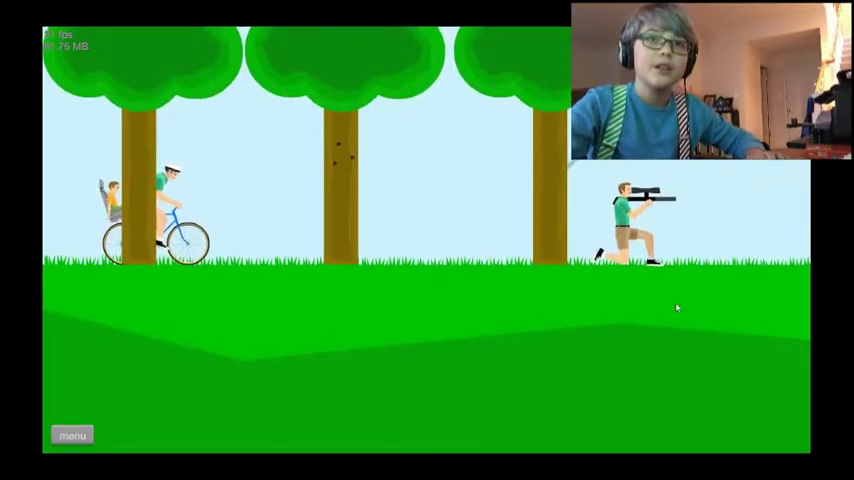
Ride past the shooter, gunman and three soldiers up to the grey ramp.
{"action": "key", "text": "Up"}
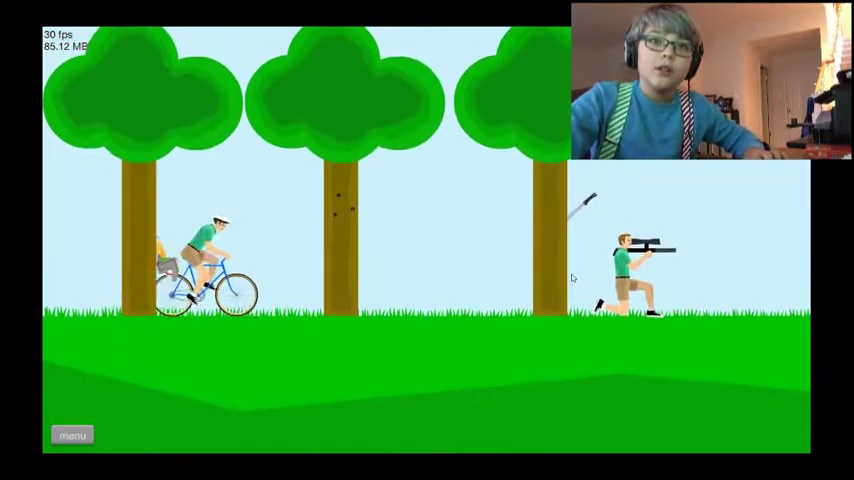
{"action": "key", "text": "Up"}
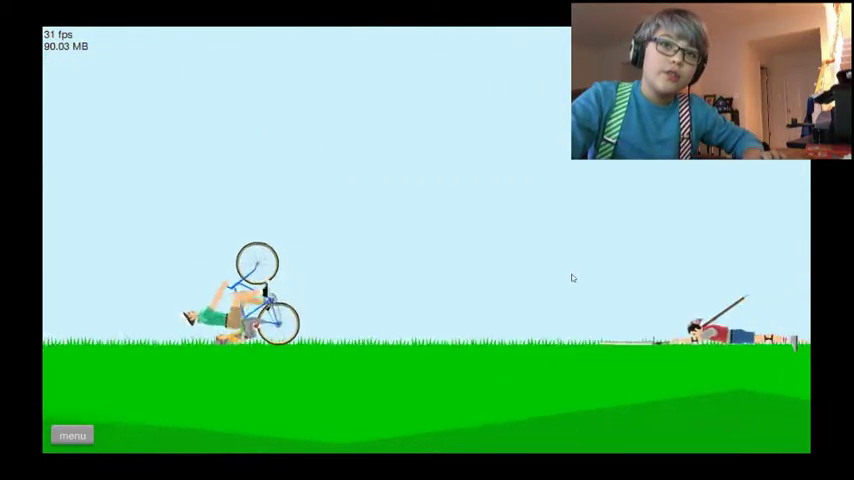
{"action": "key", "text": "Up"}
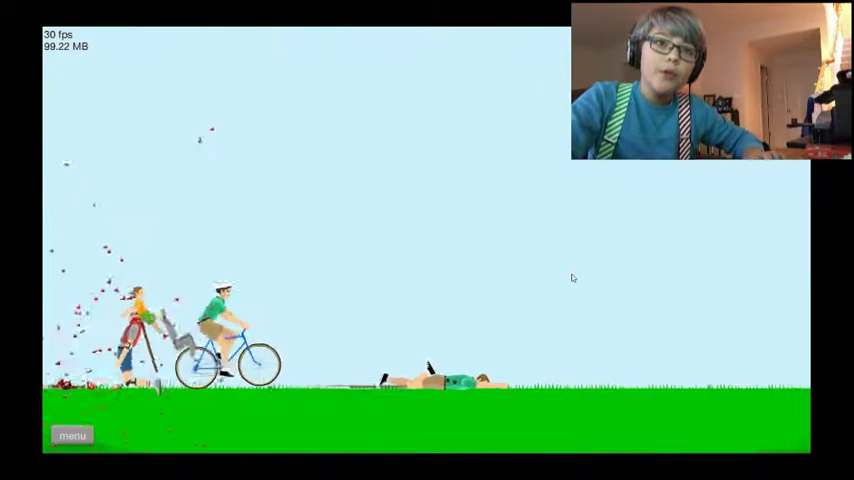
{"action": "key", "text": "Up"}
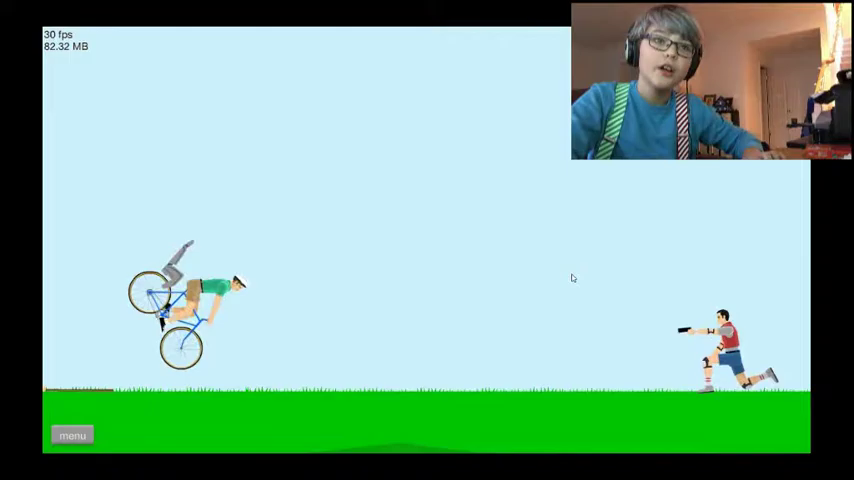
{"action": "key", "text": "Up"}
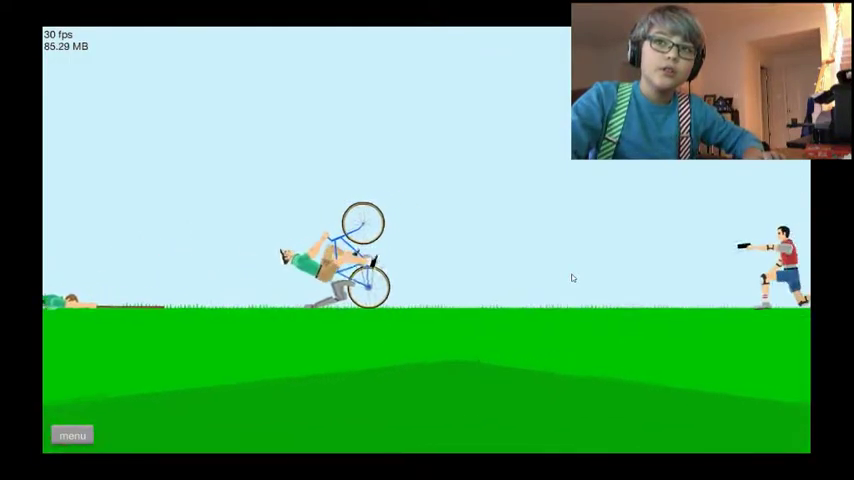
{"action": "key", "text": "Up"}
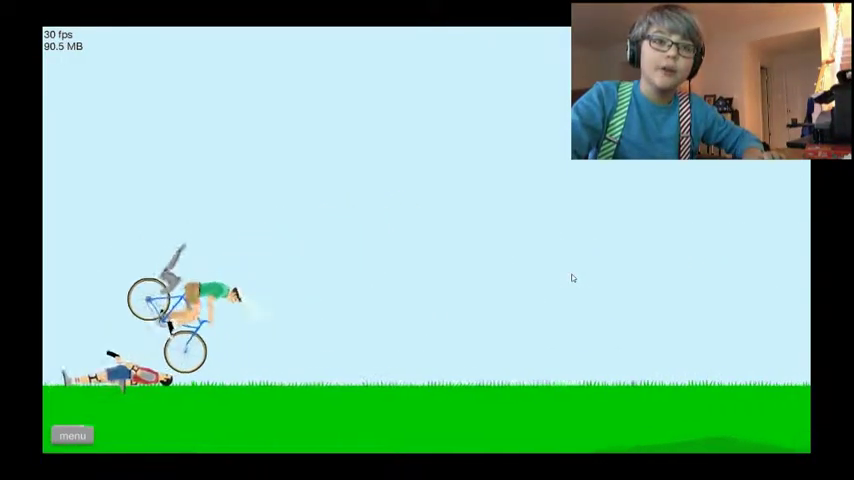
{"action": "key", "text": "Up"}
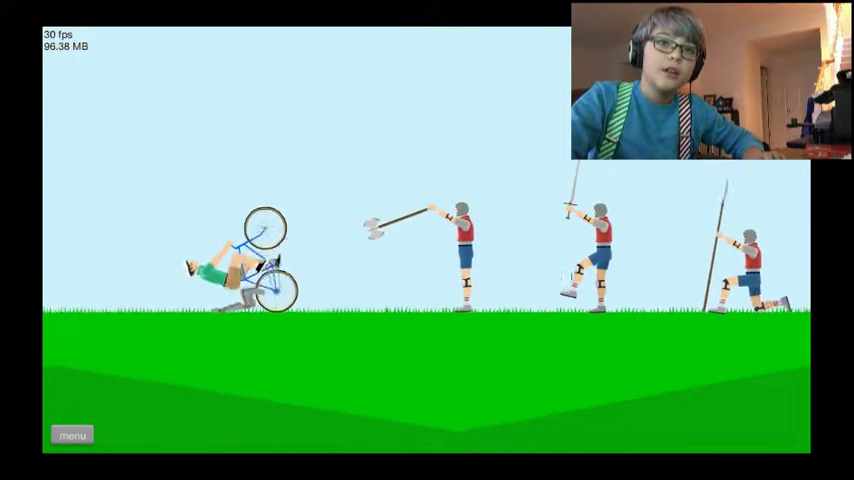
{"action": "key", "text": "Up"}
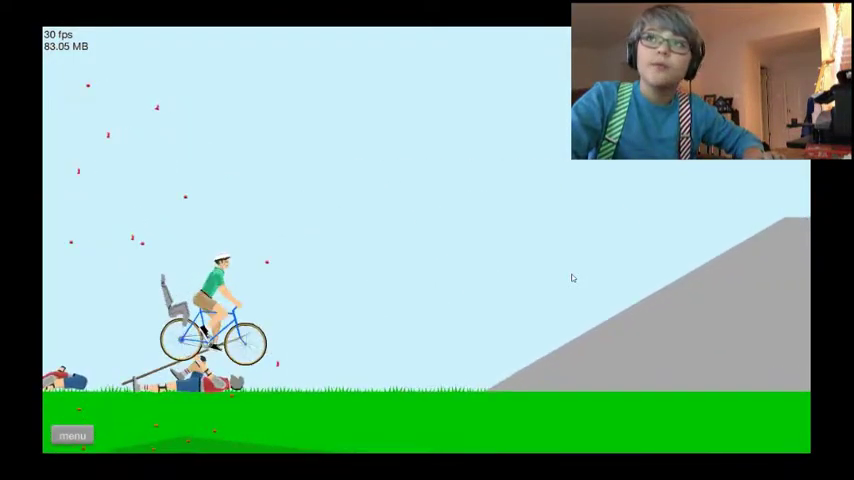
{"action": "key", "text": "Up"}
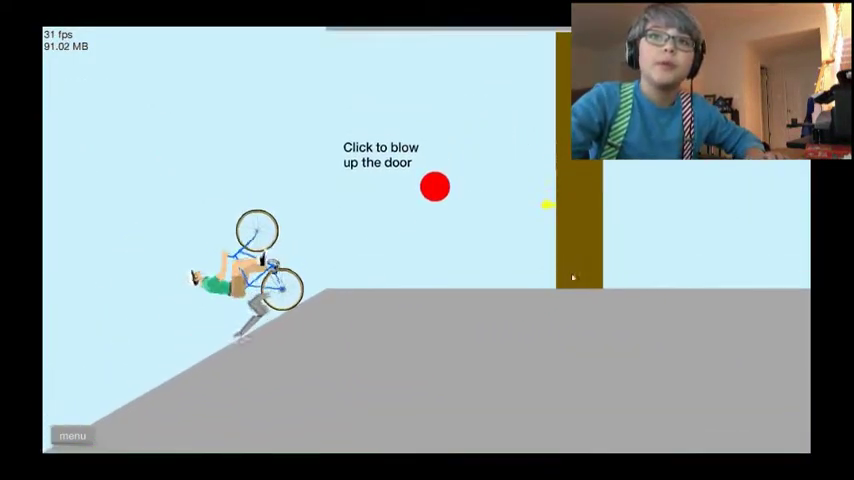
Retry climbing the grey ramp, respawning after a flip, then pause.
{"action": "key", "text": "Down"}
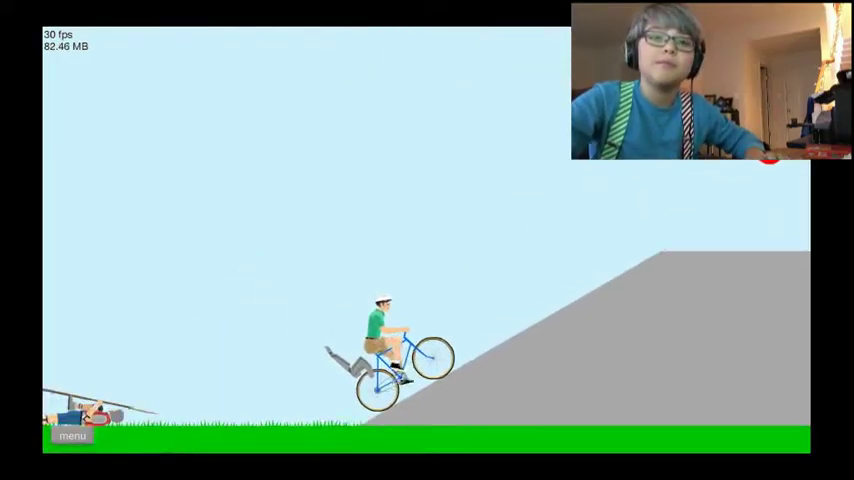
{"action": "key", "text": "Down"}
{"action": "key", "text": "Up"}
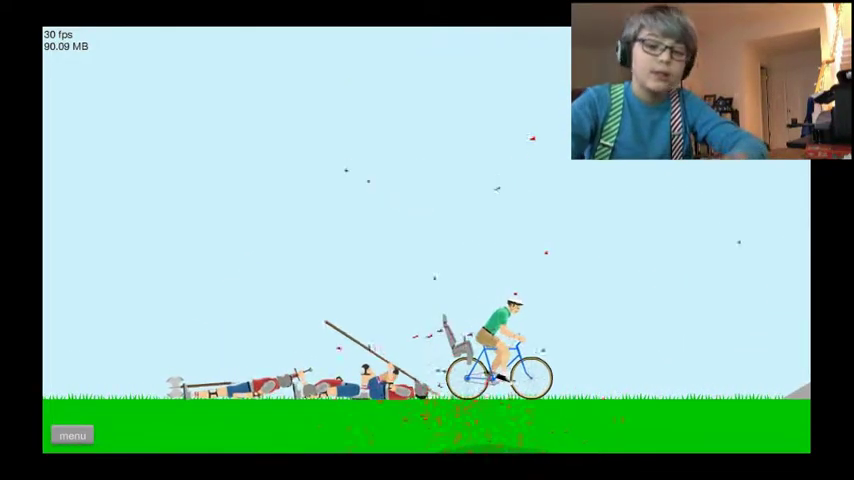
{"action": "key", "text": "Up"}
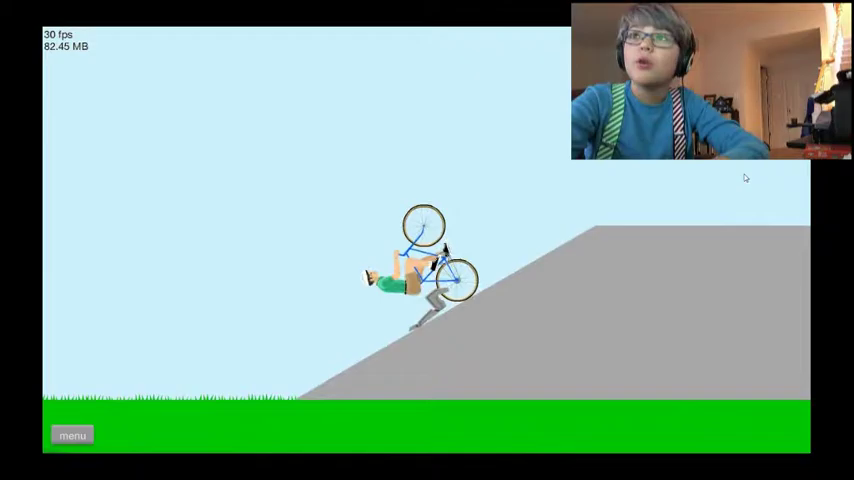
{"action": "key", "text": "Return"}
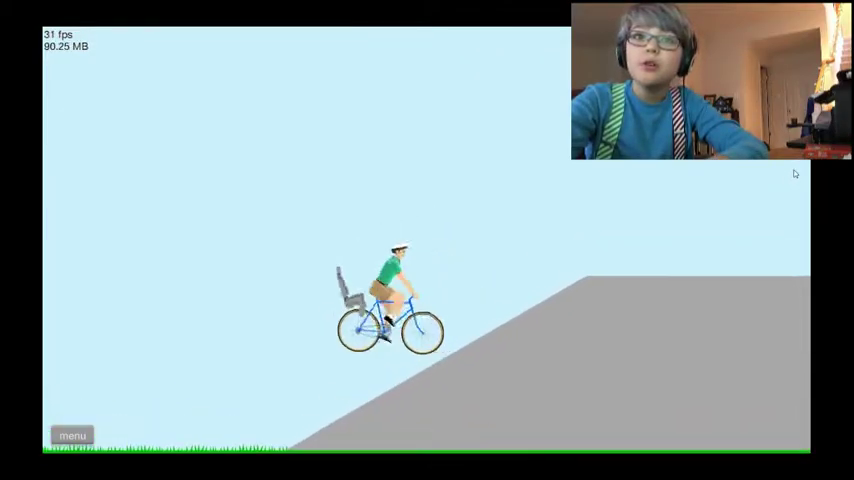
{"action": "key", "text": "Up"}
{"action": "key", "text": "Left"}
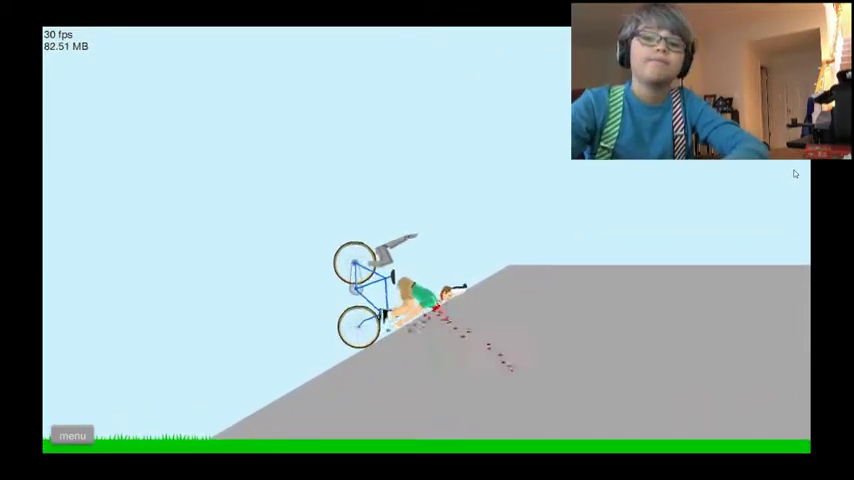
{"action": "key", "text": "Escape"}
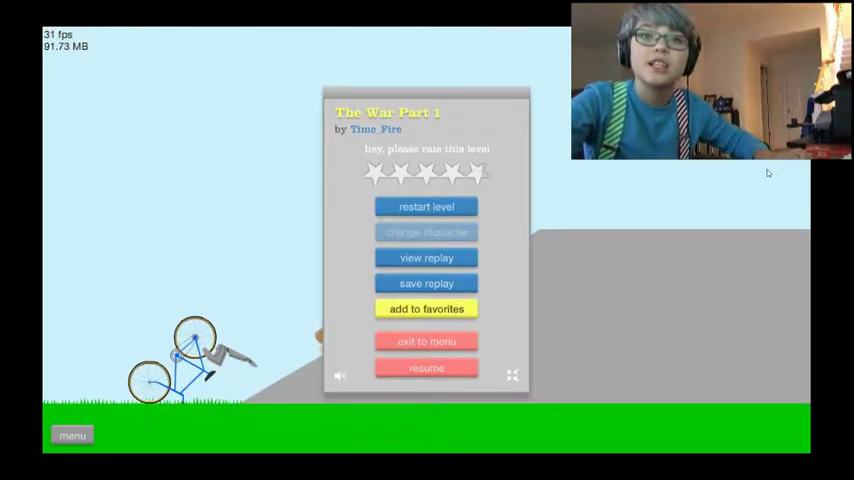
Restart The War Part 1, run over the bazooka man, and restart again.
{"action": "left_click", "coordinate": [416, 208]}
{"action": "key", "text": "Up"}
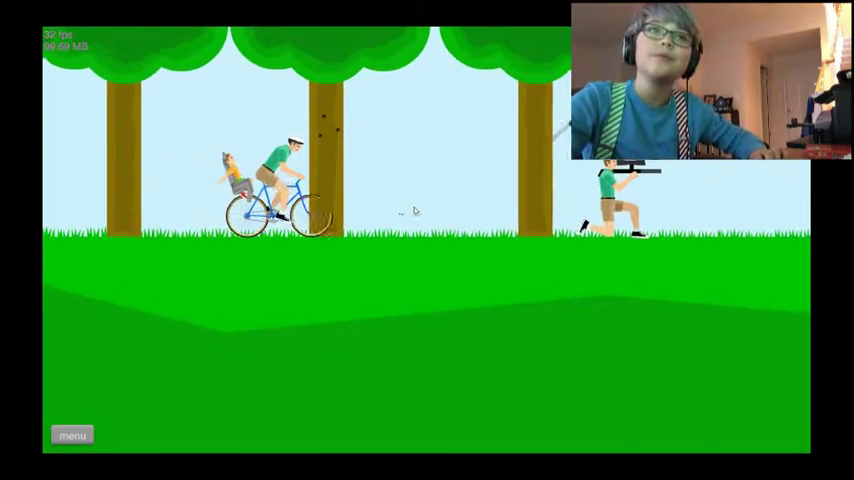
{"action": "key", "text": "Up"}
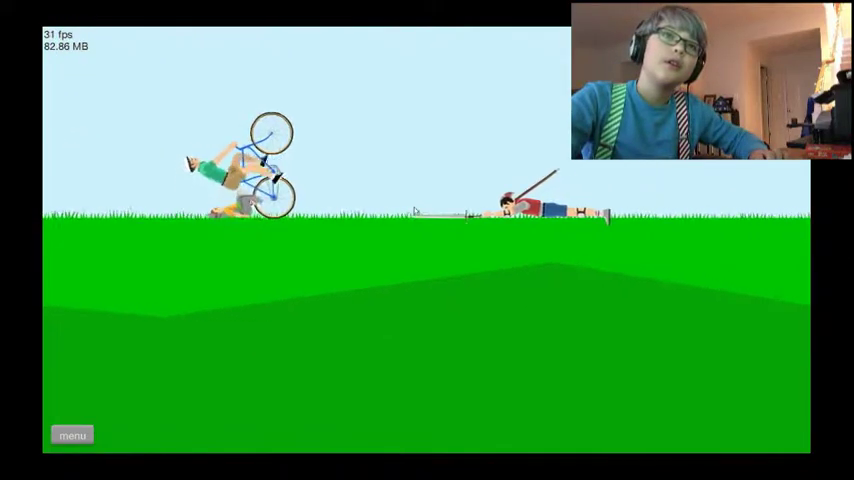
{"action": "key", "text": "Up"}
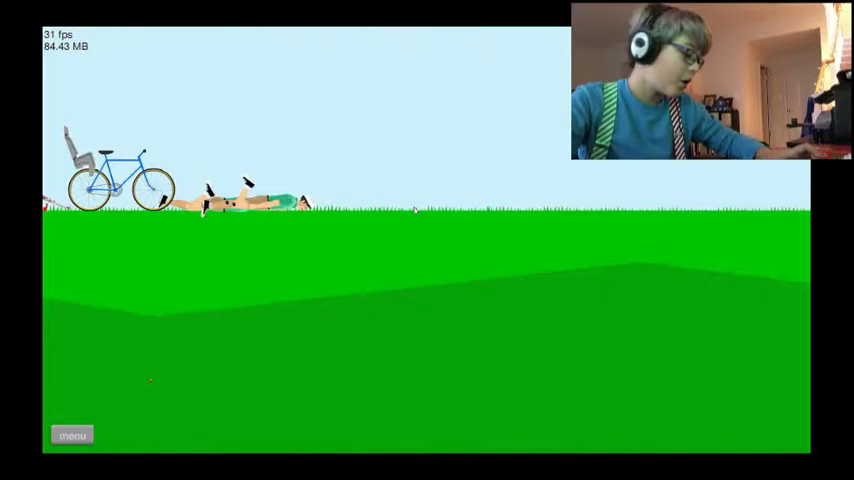
{"action": "key", "text": "Escape"}
{"action": "left_click", "coordinate": [415, 207]}
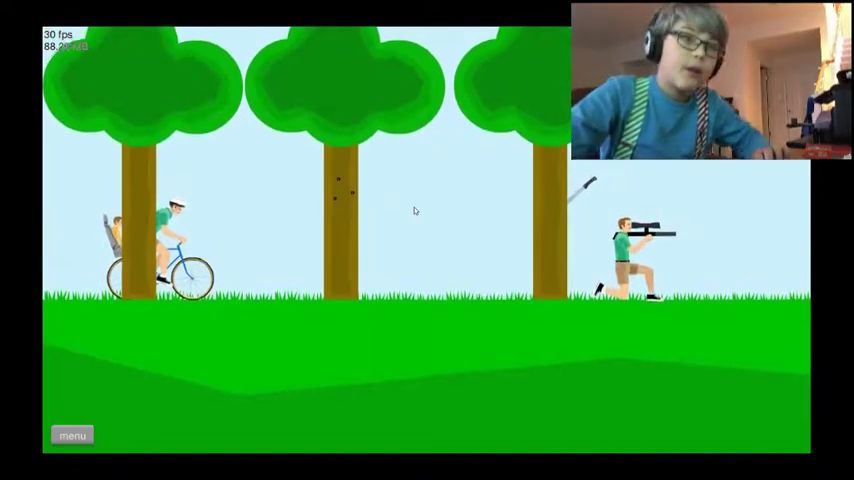
Ride past the bazooka man, respawn, and continue past the soldiers up the ramp.
{"action": "key", "text": "Up"}
{"action": "key", "text": "Up"}
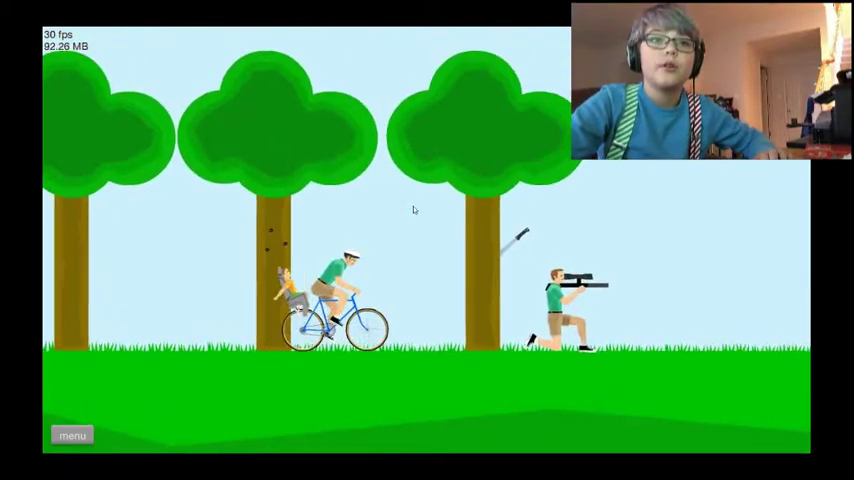
{"action": "key", "text": "Up"}
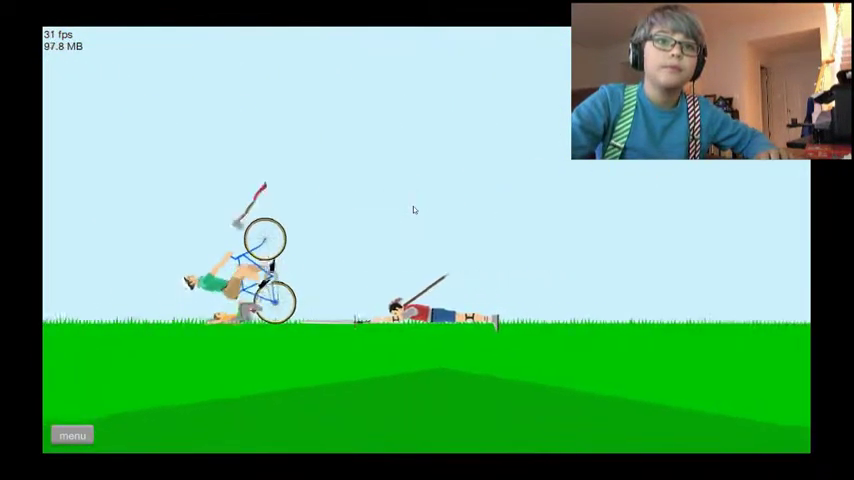
{"action": "key", "text": "Return"}
{"action": "key", "text": "Up"}
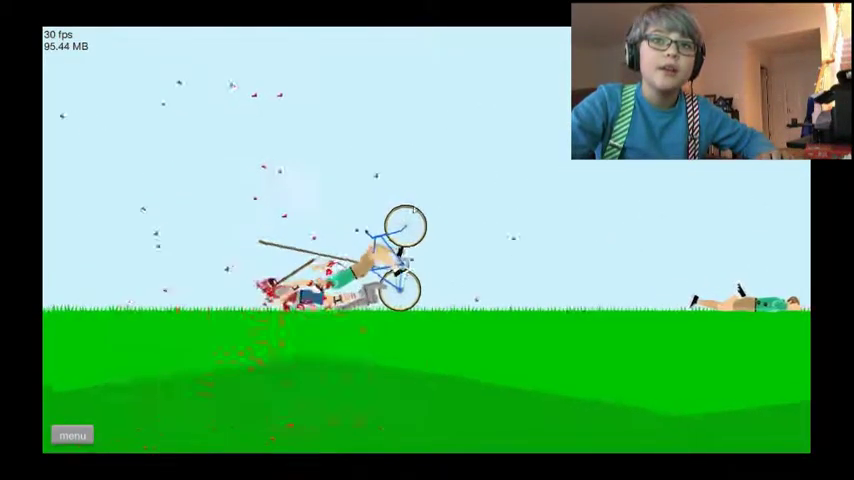
{"action": "key", "text": "Up"}
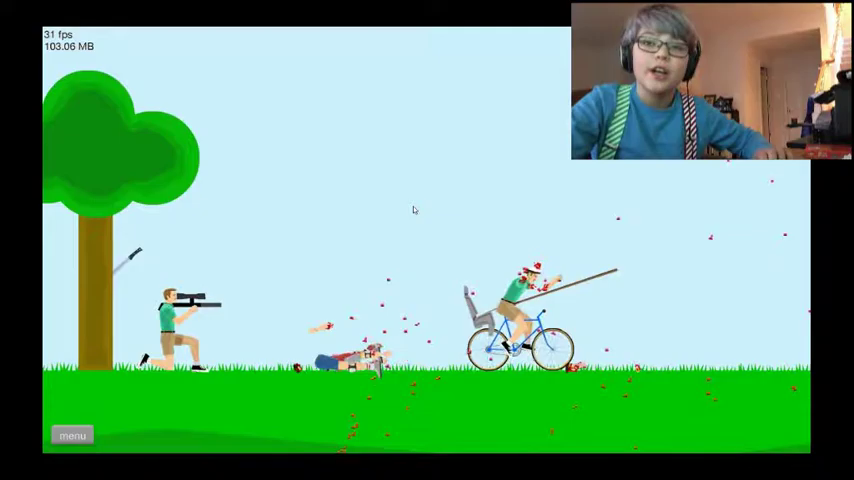
{"action": "key", "text": "Up"}
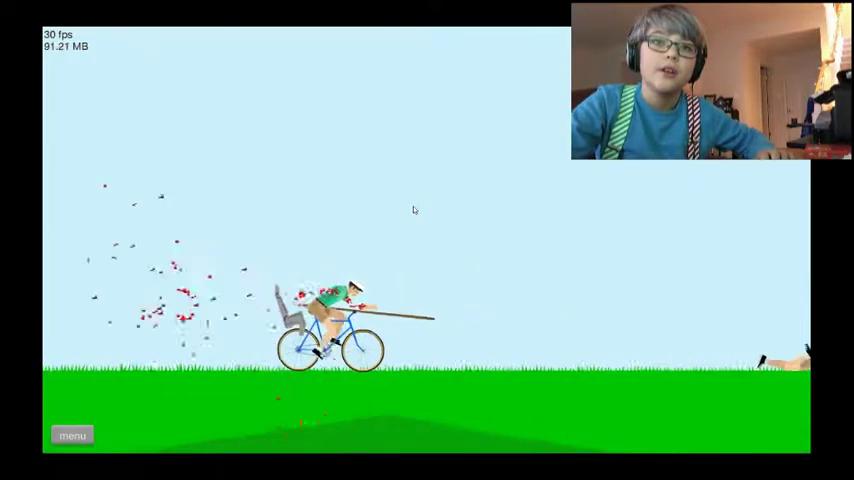
{"action": "key", "text": "Up"}
{"action": "key", "text": "Up"}
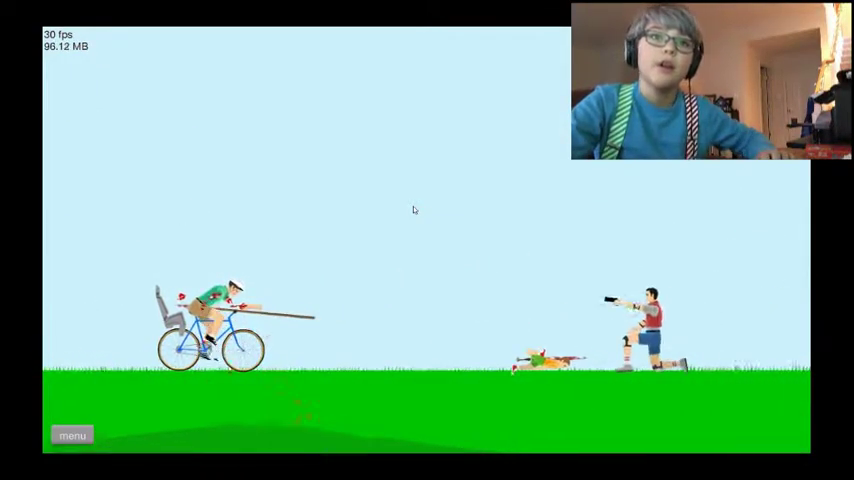
{"action": "key", "text": "Up"}
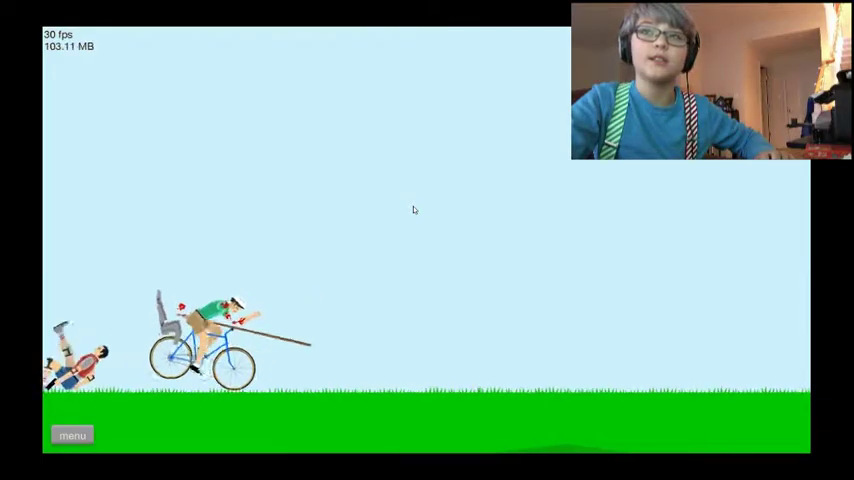
{"action": "key", "text": "Up"}
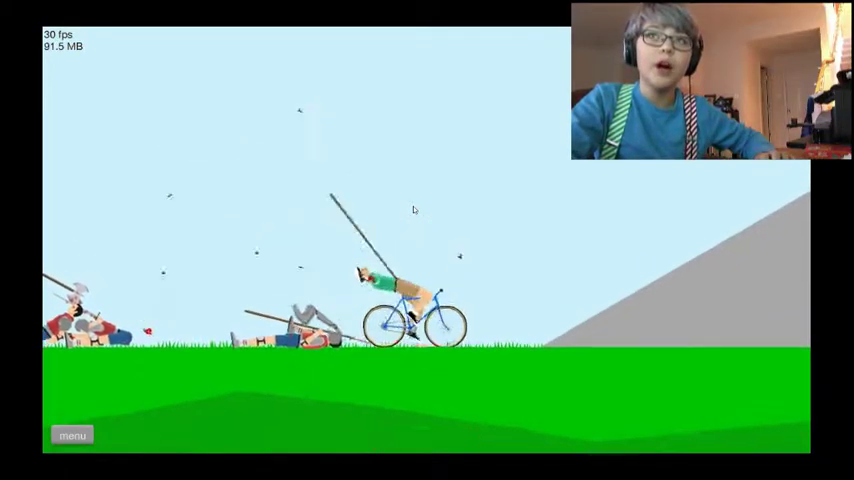
{"action": "key", "text": "Up"}
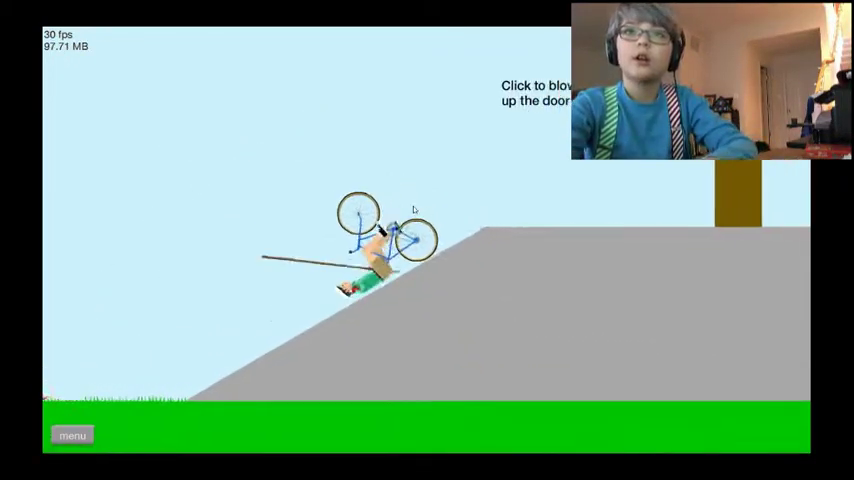
Climb the ramp, blow the door with the red button, and win in 45.53 seconds.
{"action": "left_click", "coordinate": [414, 209]}
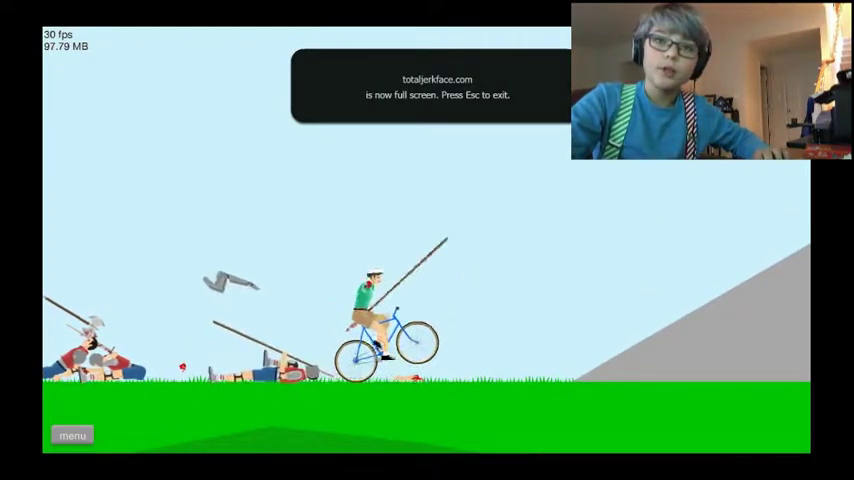
{"action": "key", "text": "Up"}
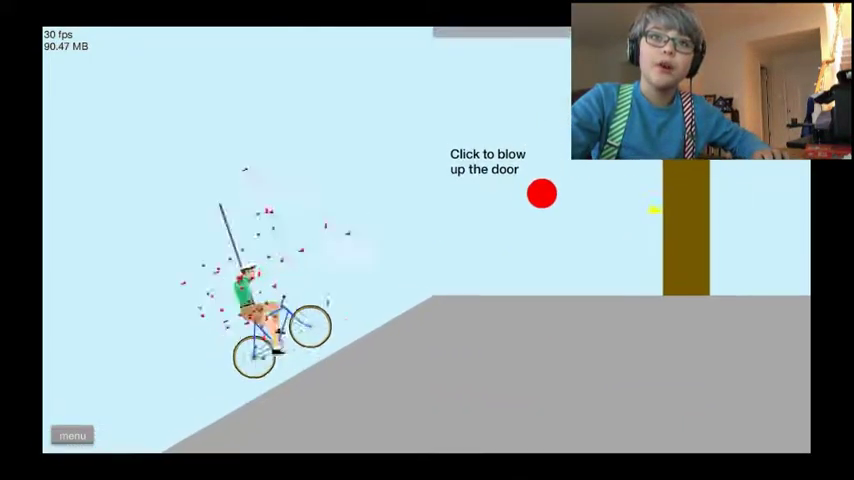
{"action": "key", "text": "Up"}
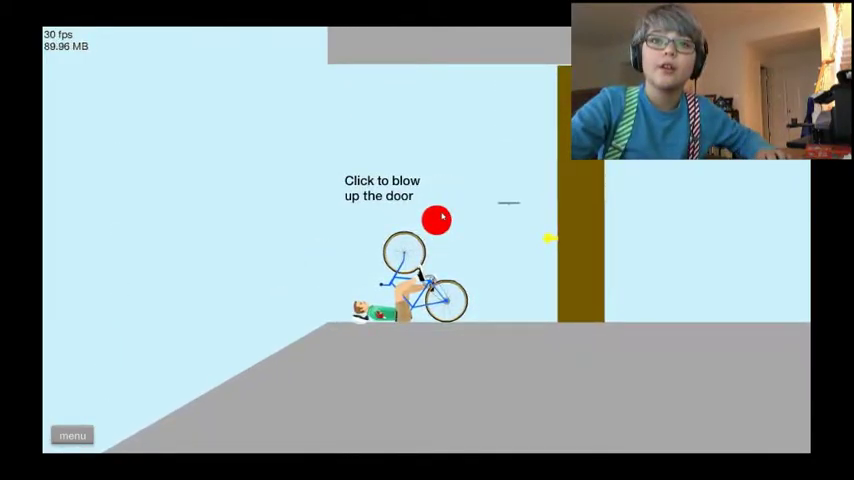
{"action": "left_click", "coordinate": [442, 216]}
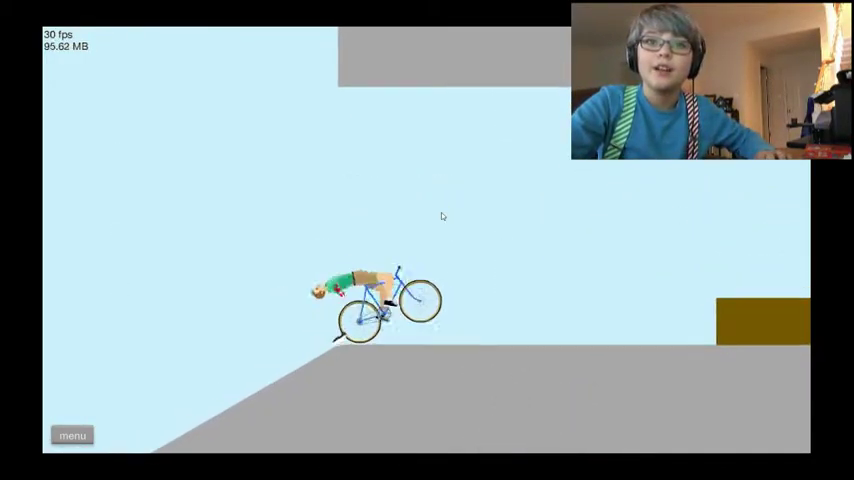
{"action": "key", "text": "Up"}
{"action": "key", "text": "Up"}
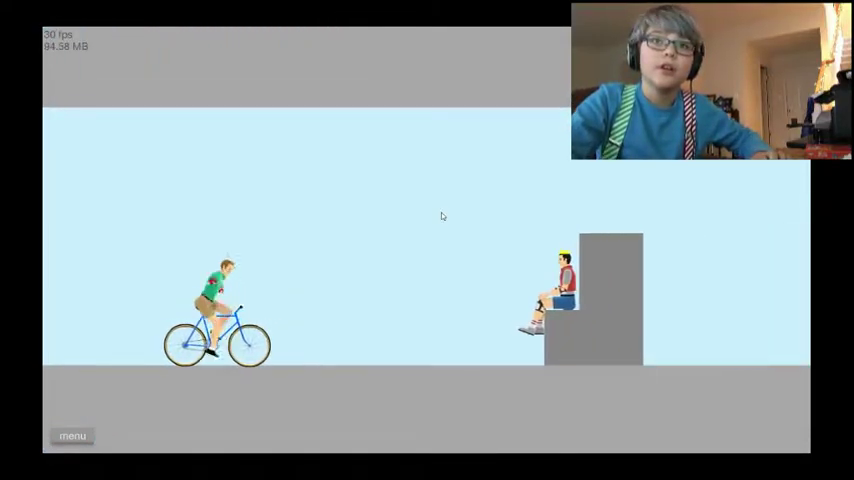
{"action": "key", "text": "Up"}
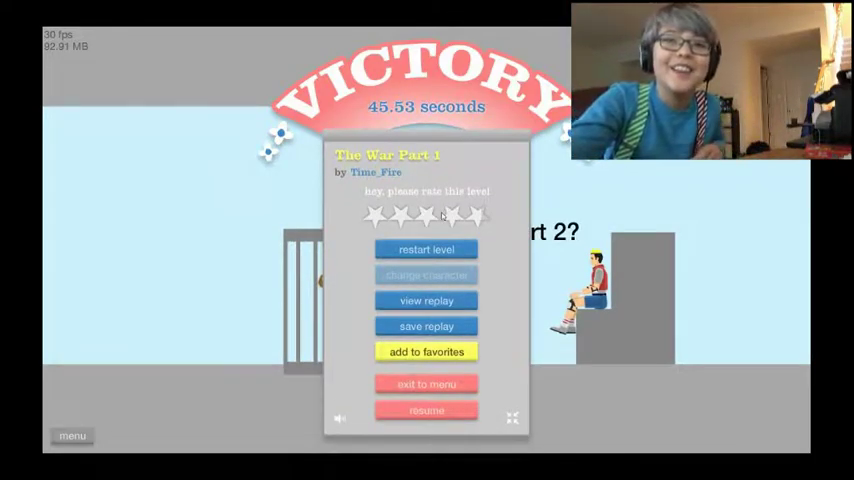
Search level names for 'basketballdu' and play Sangboy's BasketballDunk&Shoot.
{"action": "left_click", "coordinate": [419, 389]}
{"action": "scroll", "coordinate": [330, 400], "scroll_direction": "down", "scroll_amount": 2}
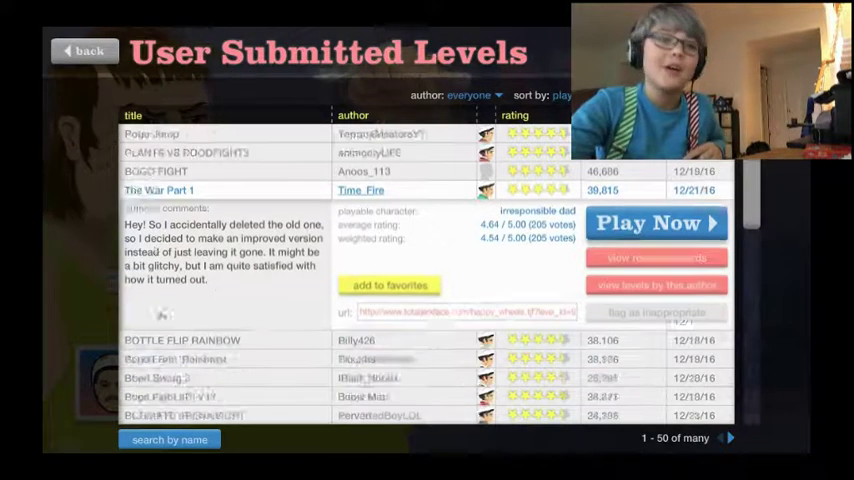
{"action": "scroll", "coordinate": [260, 420], "scroll_direction": "down", "scroll_amount": 3}
{"action": "left_click", "coordinate": [208, 441]}
{"action": "type", "text": "basketballdu"}
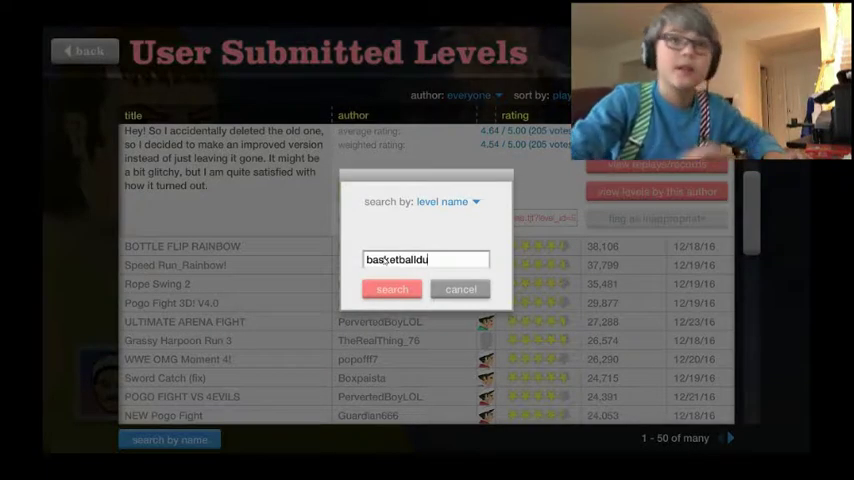
{"action": "key", "text": "Return"}
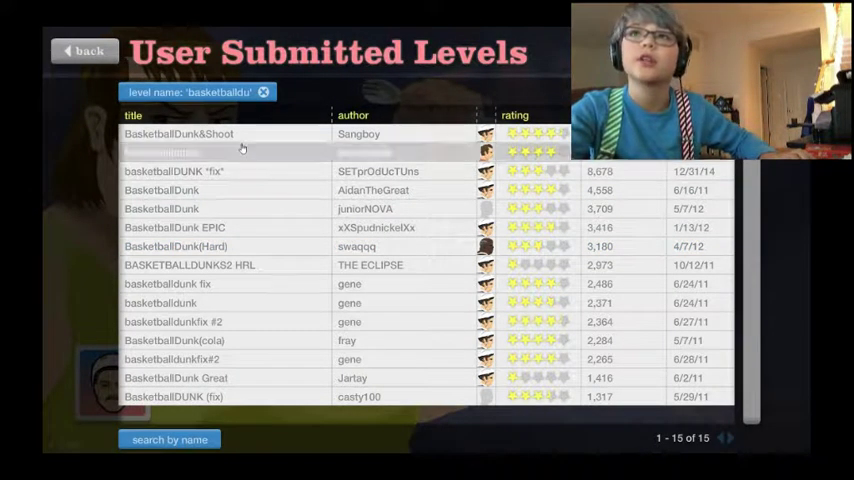
{"action": "left_click", "coordinate": [244, 151]}
{"action": "left_click", "coordinate": [700, 170]}
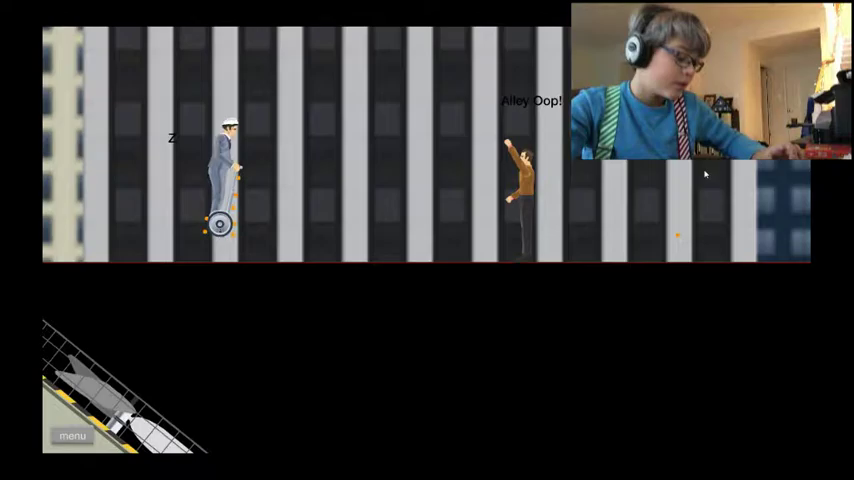
Make the first segway dunk attempts in BasketballDunk&Shoot, pausing and restarting between runs.
{"action": "key", "text": "Up"}
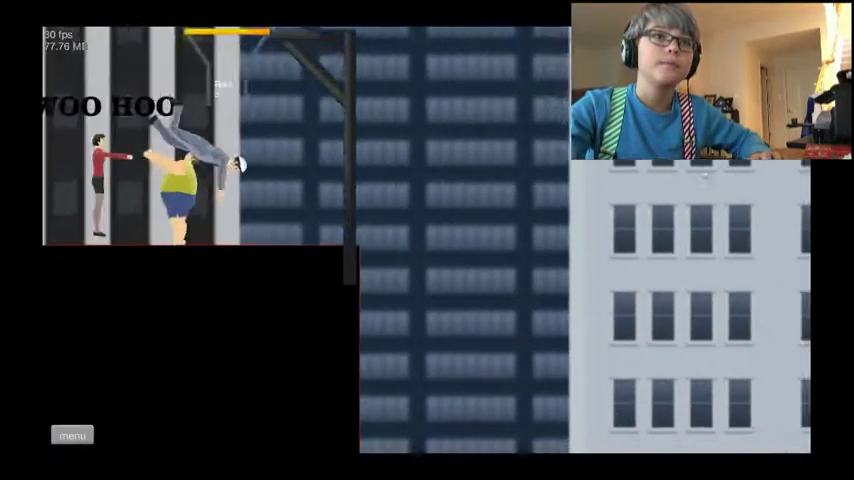
{"action": "key", "text": "Escape"}
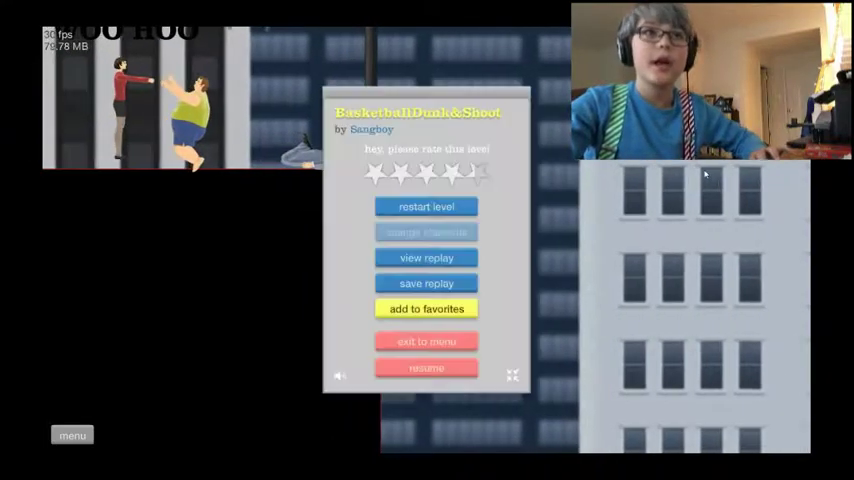
{"action": "key", "text": "Return"}
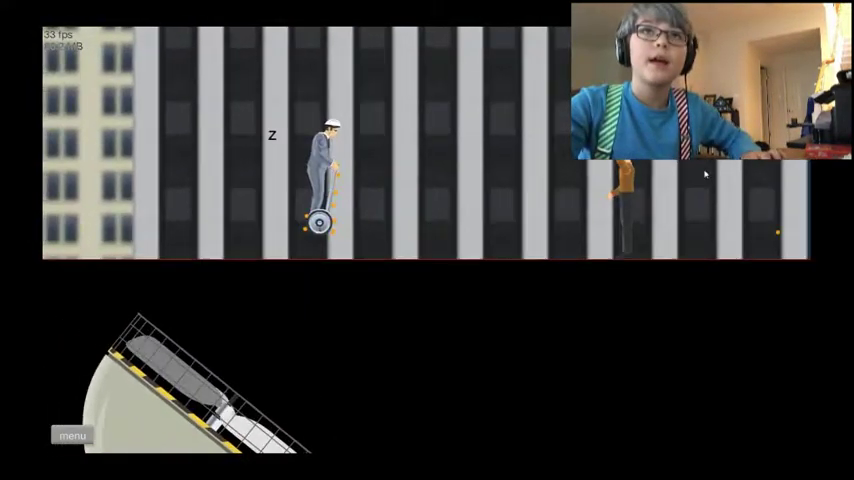
{"action": "key", "text": "z"}
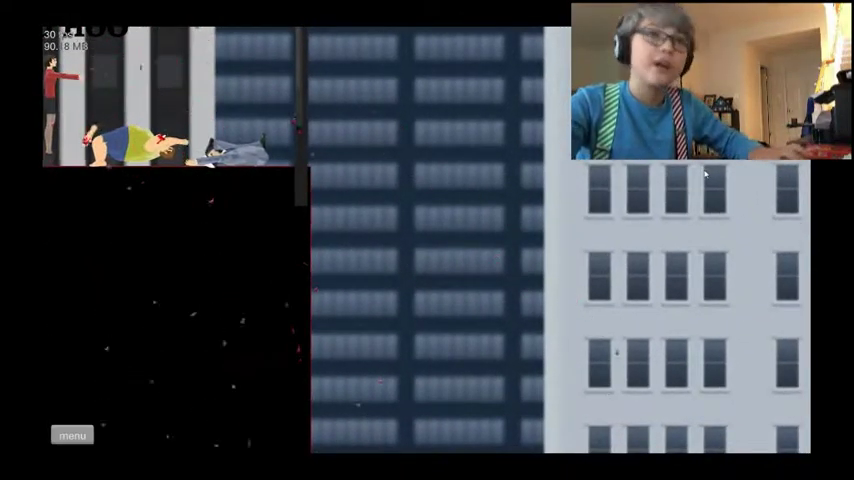
{"action": "key", "text": "Return"}
{"action": "key", "text": "Return"}
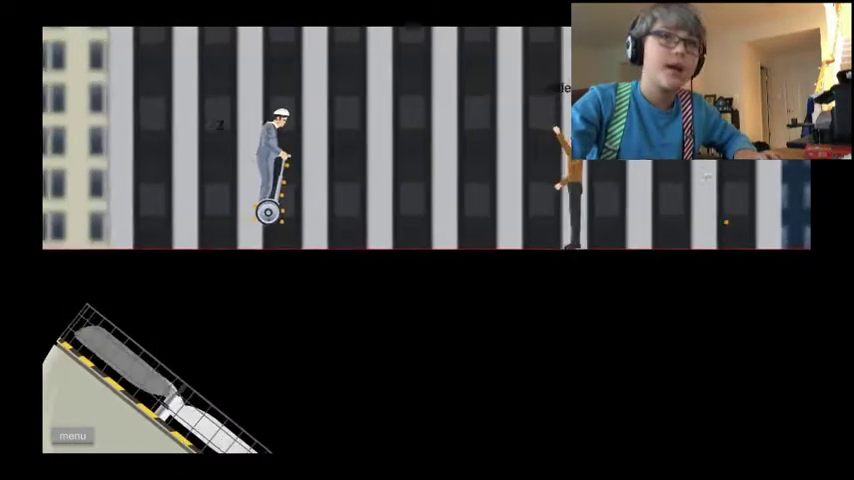
{"action": "key", "text": "z"}
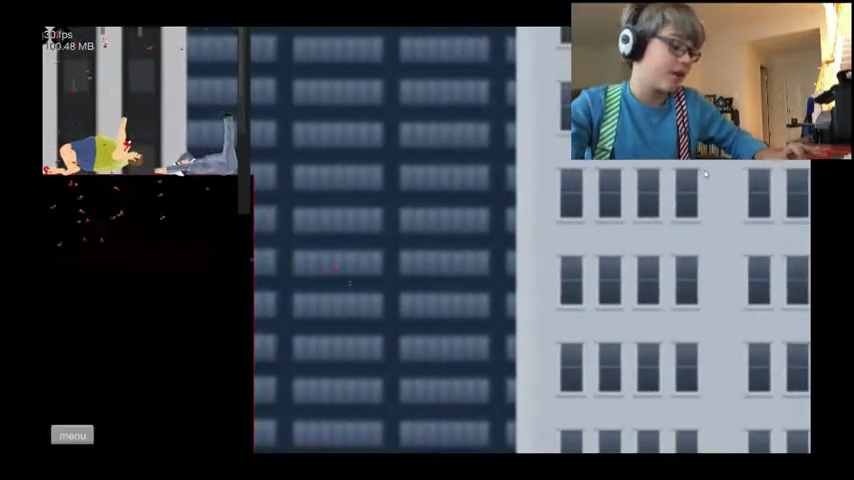
Make two more segway runs at the hoop, restarting the level after each.
{"action": "key", "text": "Return"}
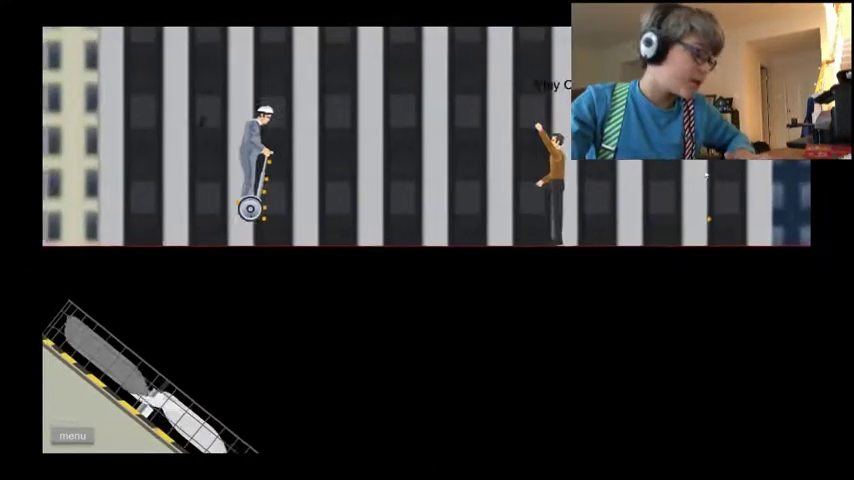
{"action": "key", "text": "Up"}
{"action": "key", "text": "z"}
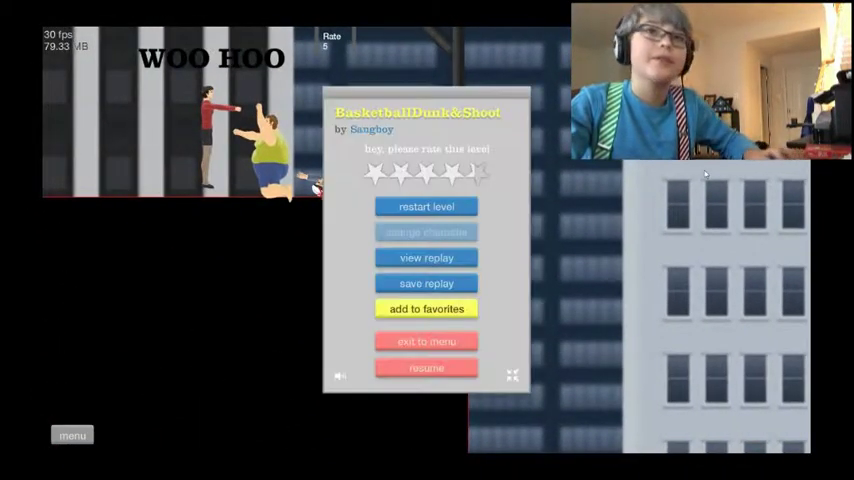
{"action": "key", "text": "Return"}
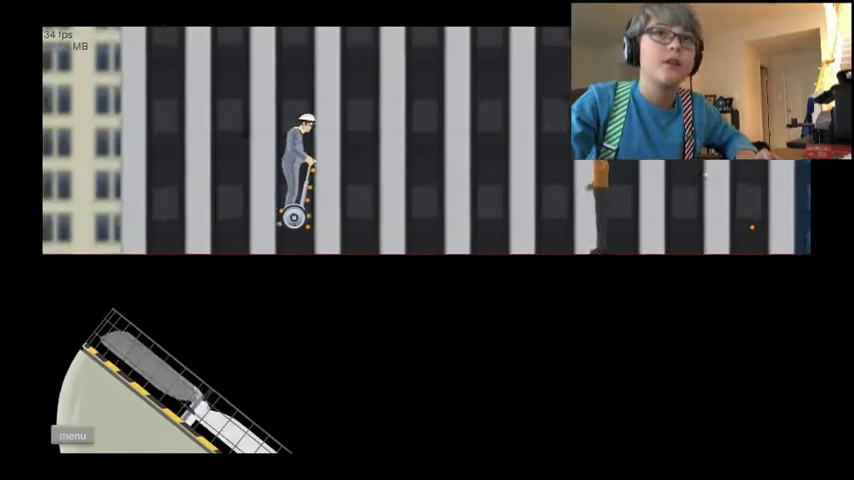
{"action": "key", "text": "Up"}
{"action": "key", "text": "z"}
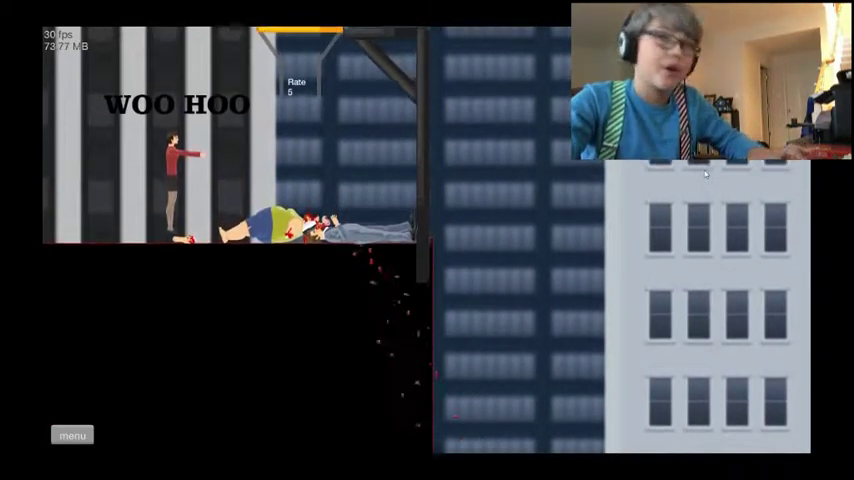
{"action": "key", "text": "Return"}
Launch the rider toward the hoop again, restart several times, then pause the level.
{"action": "key", "text": "Up"}
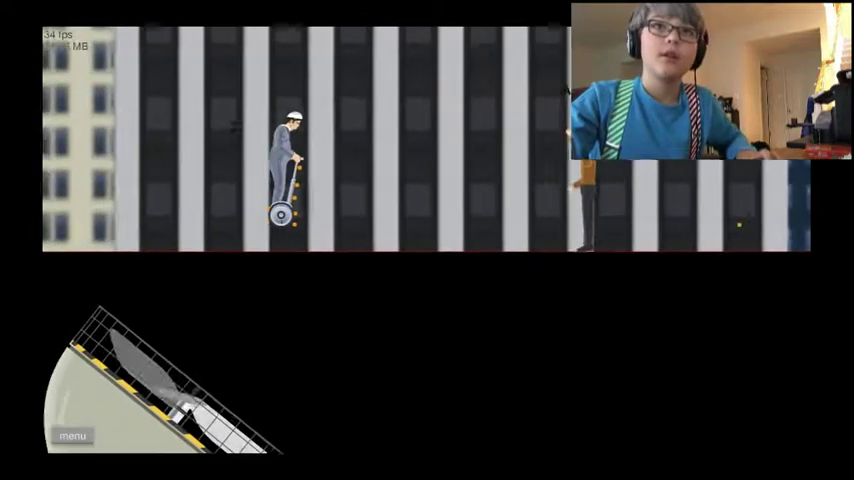
{"action": "key", "text": "z"}
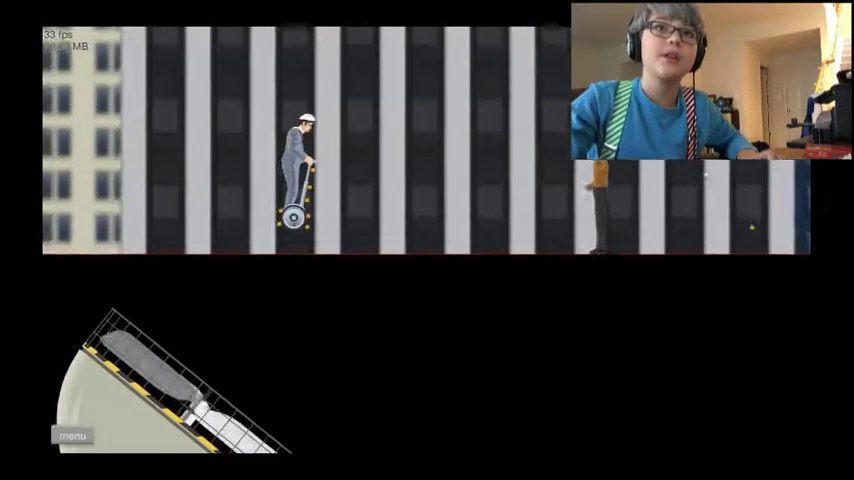
{"action": "key", "text": "z"}
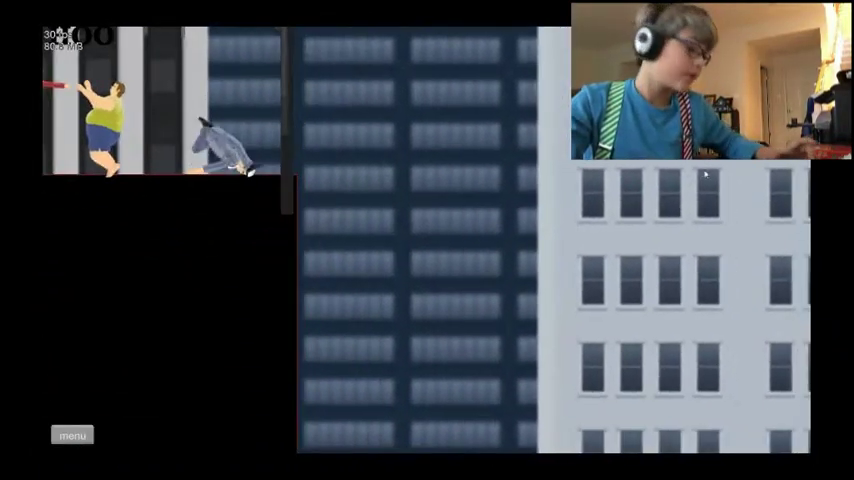
{"action": "key", "text": "Return"}
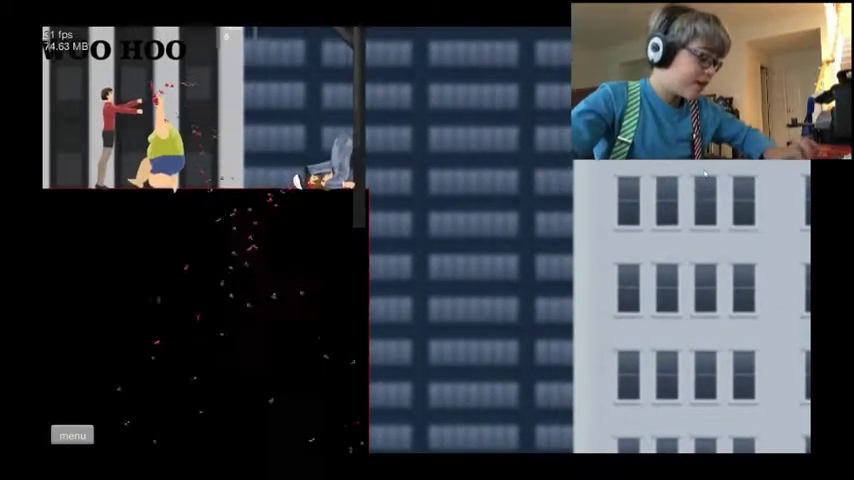
{"action": "key", "text": "Return"}
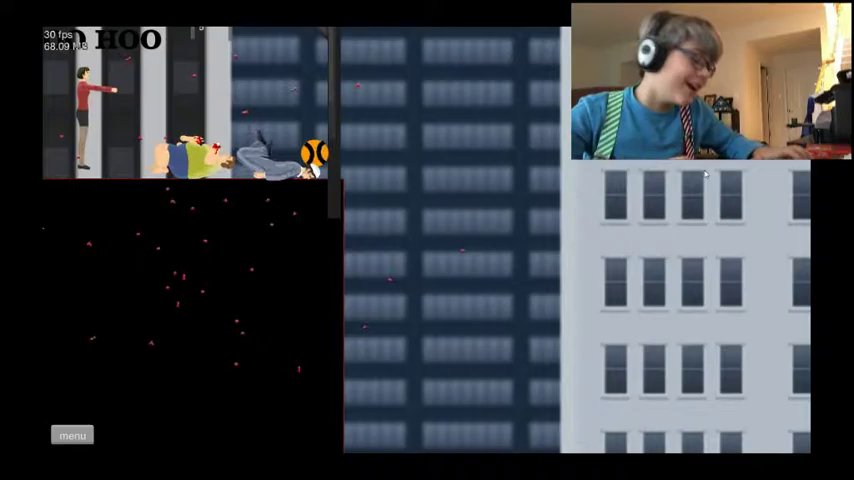
{"action": "key", "text": "Return"}
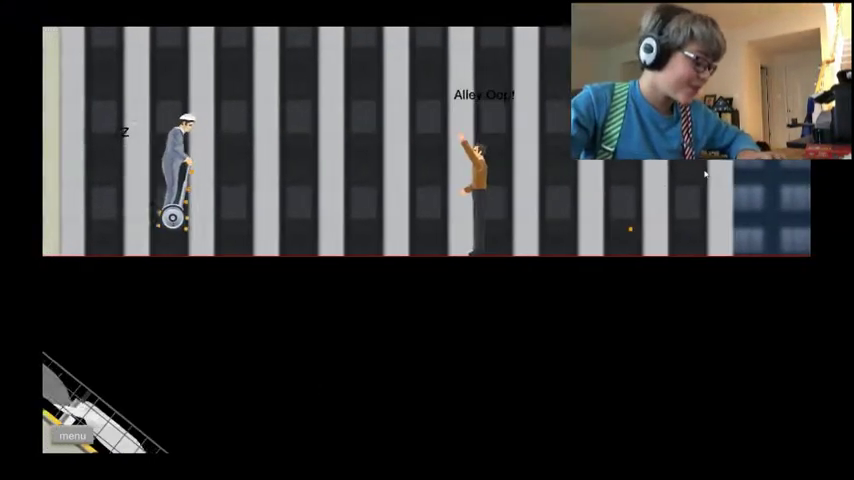
{"action": "key", "text": "Up"}
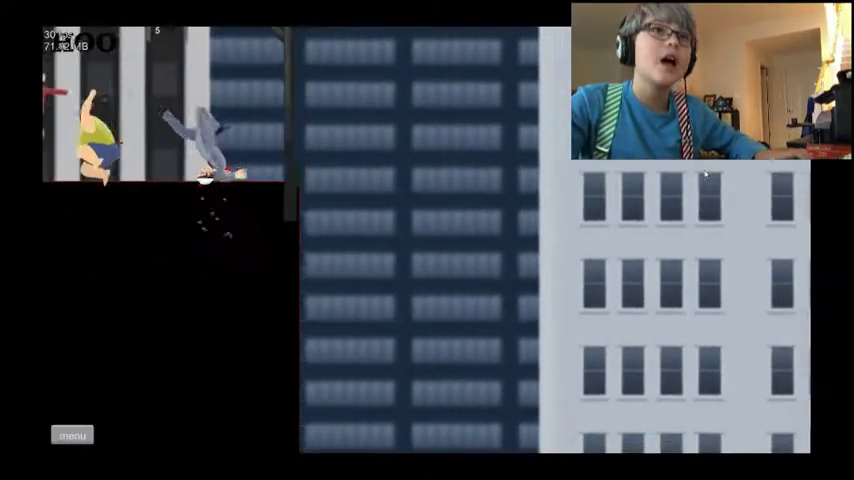
{"action": "key", "text": "Escape"}
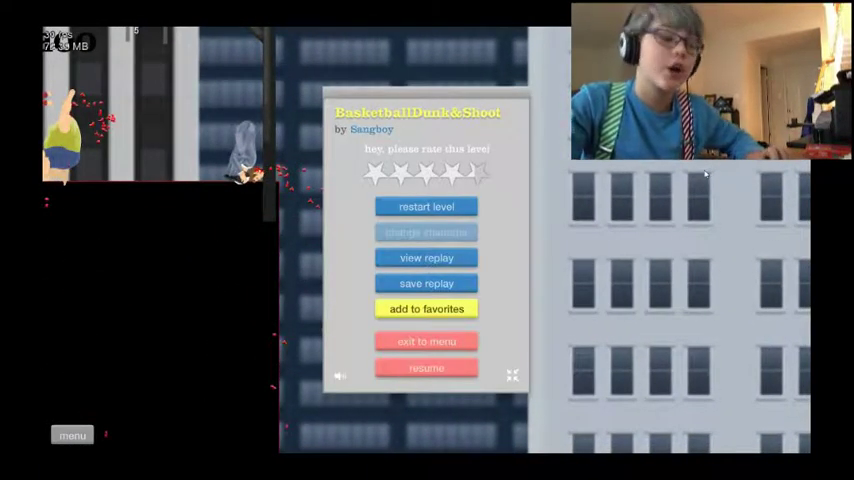
Restart BasketballDunk&Shoot a few more times, then exit it to the levels list.
{"action": "key", "text": "Return"}
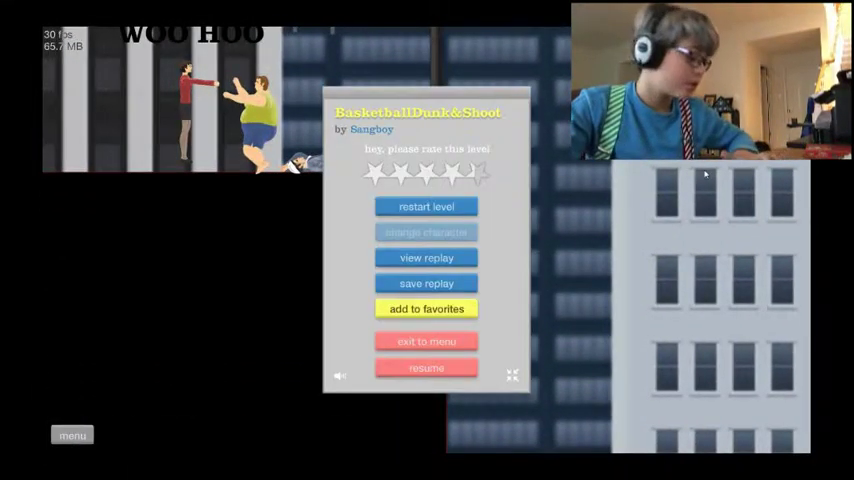
{"action": "key", "text": "Return"}
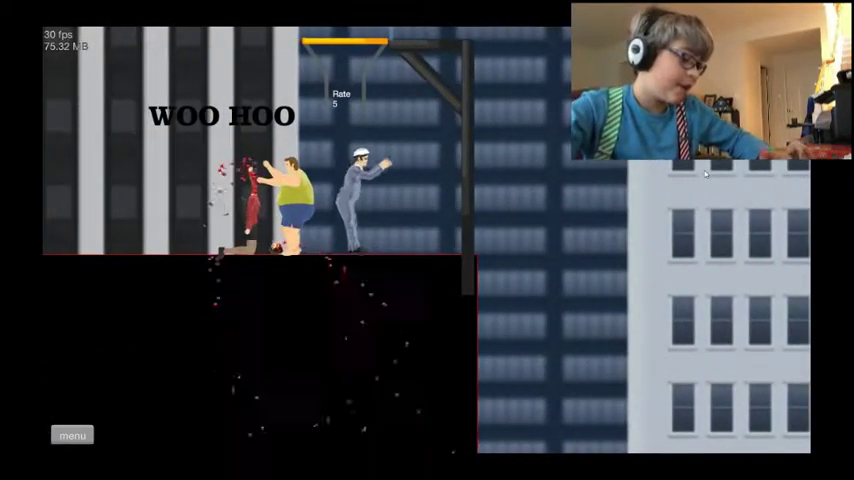
{"action": "key", "text": "Escape"}
{"action": "key", "text": "Return"}
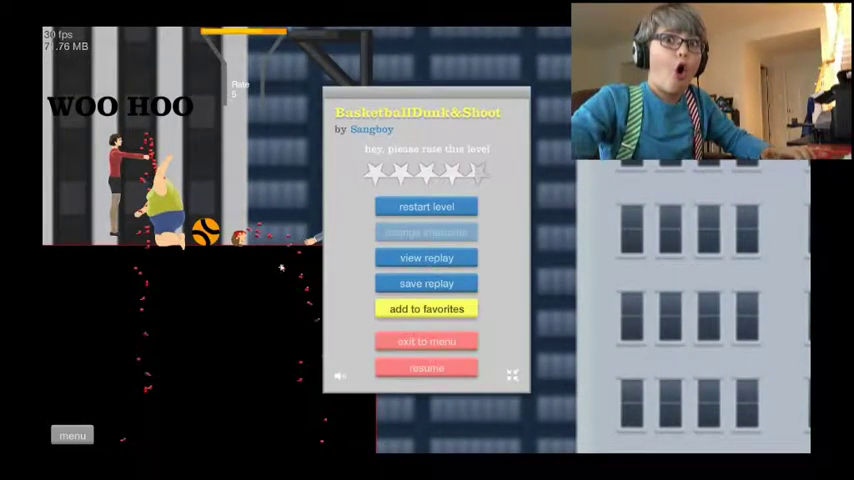
{"action": "left_click", "coordinate": [408, 344]}
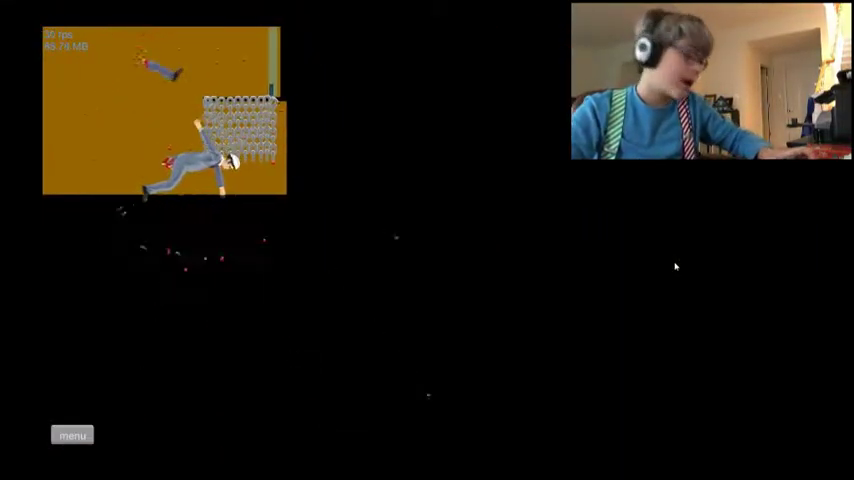
Restart BasketballDunk EPIC, ride the segway through it, then pause and exit the level.
{"action": "key", "text": "Return"}
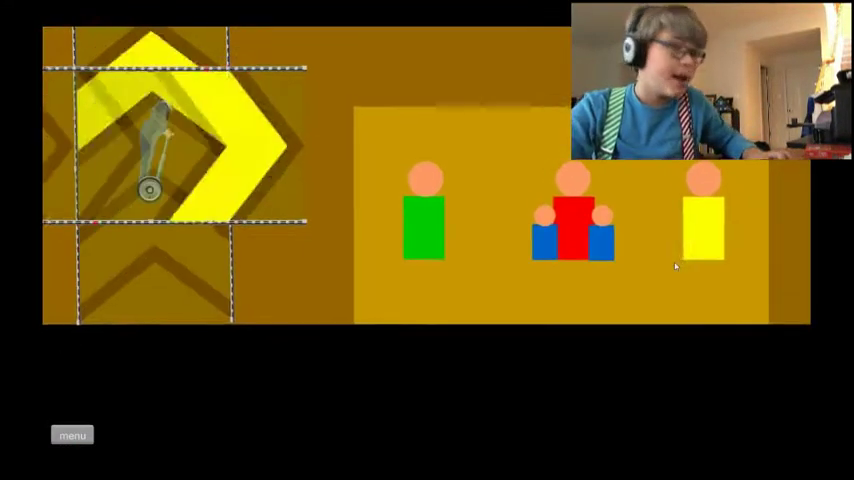
{"action": "key", "text": "Up"}
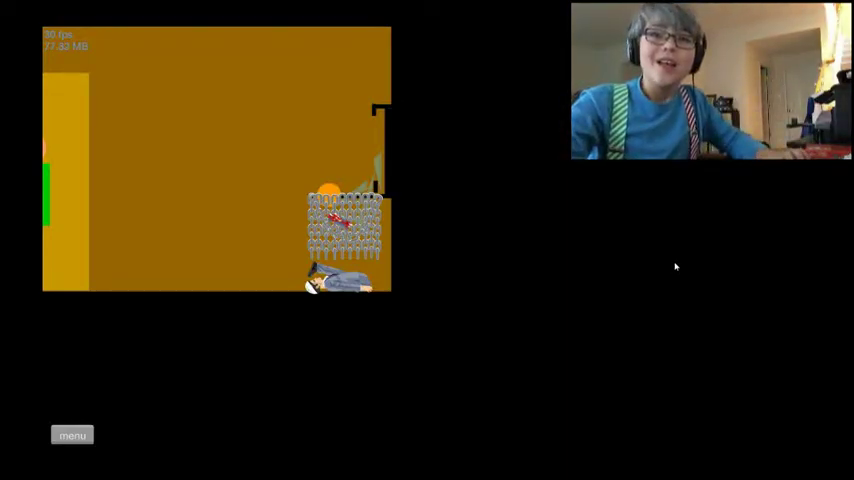
{"action": "key", "text": "Escape"}
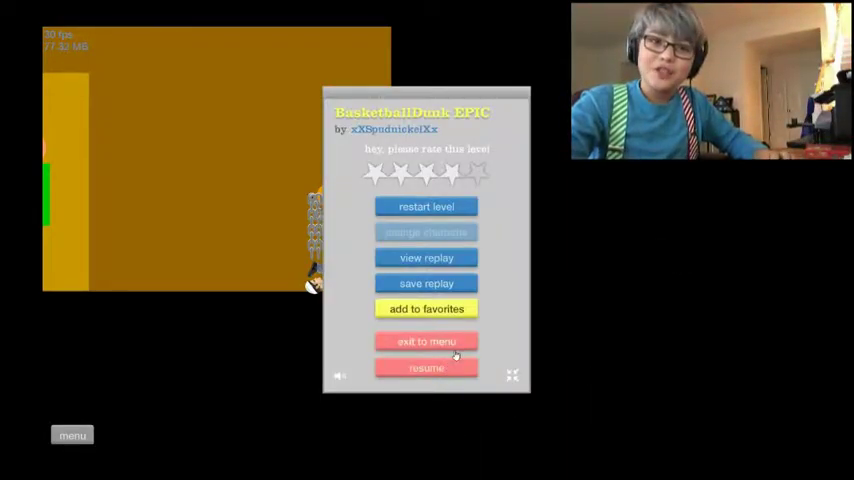
{"action": "left_click", "coordinate": [454, 345]}
{"action": "scroll", "coordinate": [284, 303], "scroll_direction": "down", "scroll_amount": 2}
{"action": "scroll", "coordinate": [284, 303], "scroll_direction": "down", "scroll_amount": 2}
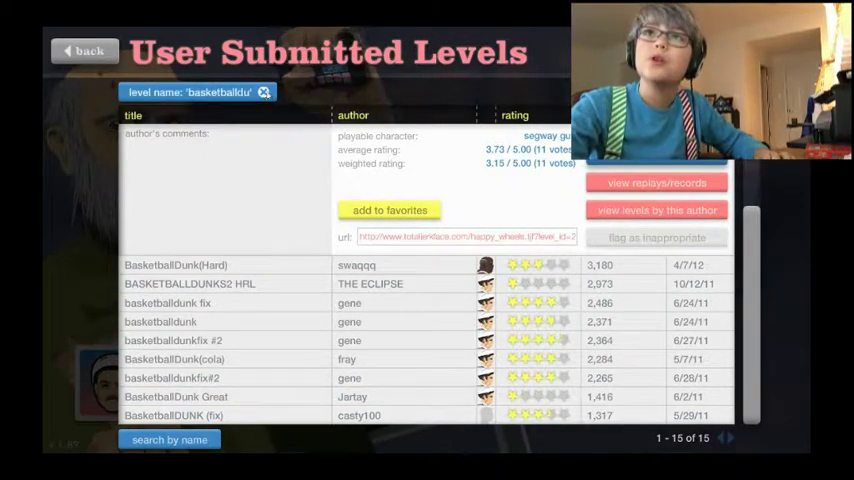
Remove the 'basketballdu' name filter and expand Ball Throw TRIS in the level list.
{"action": "left_click", "coordinate": [264, 92]}
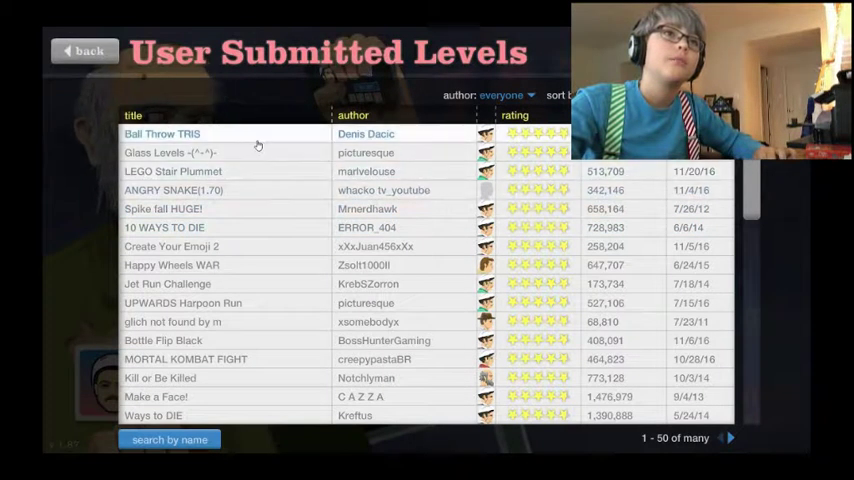
{"action": "left_click", "coordinate": [259, 144]}
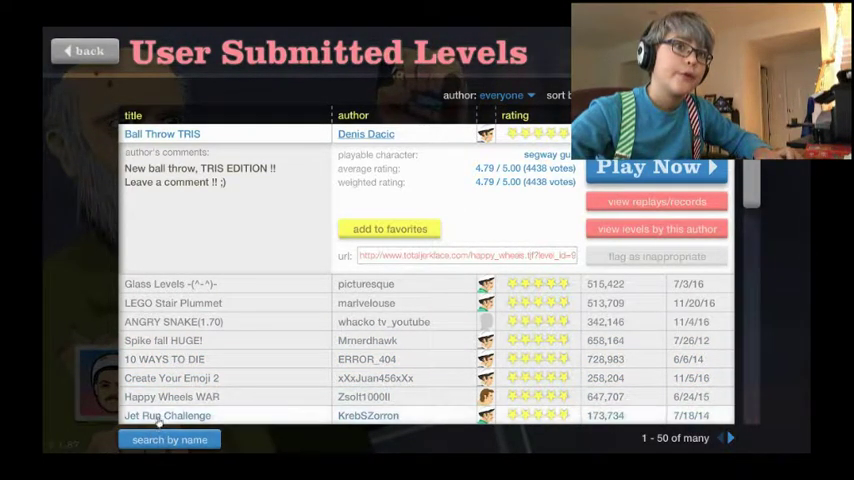
{"action": "scroll", "coordinate": [157, 425], "scroll_direction": "down", "scroll_amount": 1}
{"action": "scroll", "coordinate": [170, 360], "scroll_direction": "down", "scroll_amount": 2}
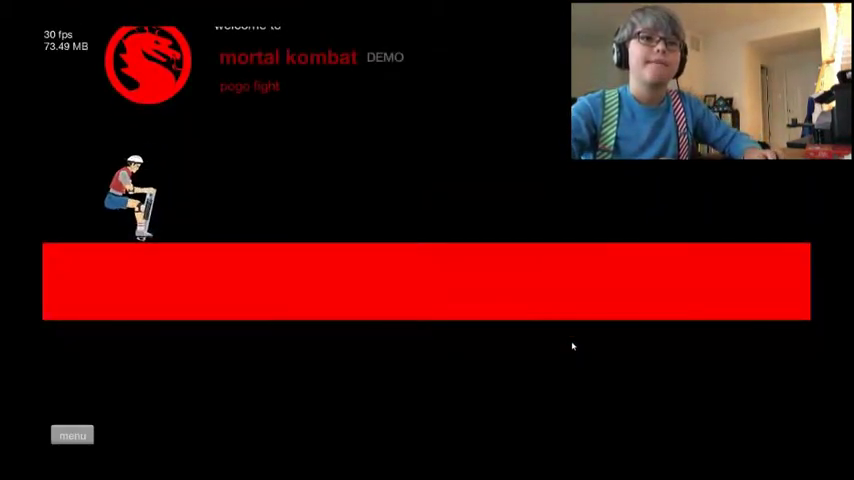
Launch the pogo rider, restart the fight, and bounce toward Scorpion.
{"action": "key", "text": "space"}
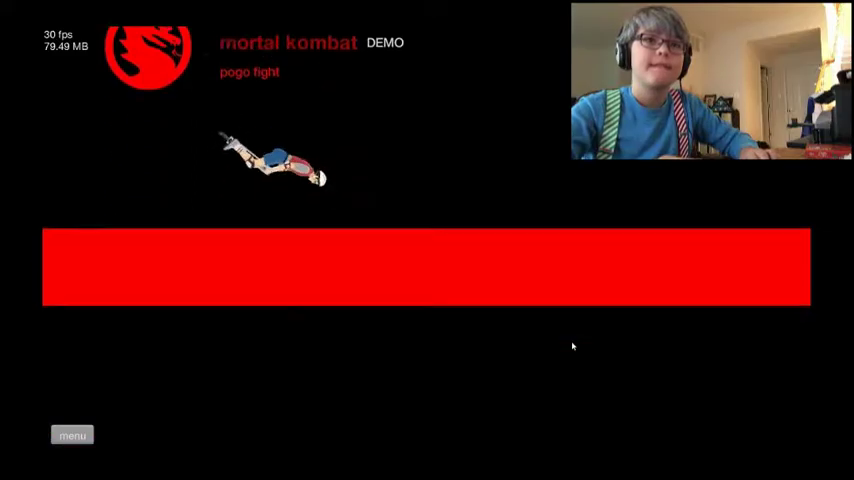
{"action": "key", "text": "Return"}
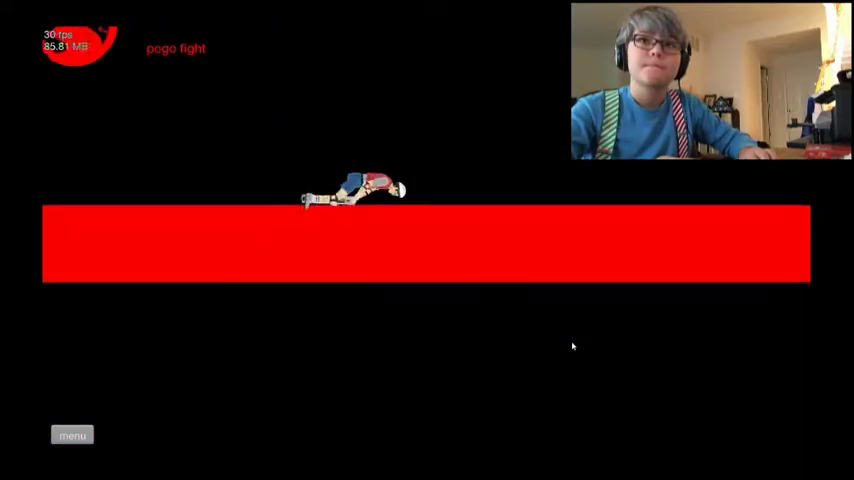
{"action": "key", "text": "space"}
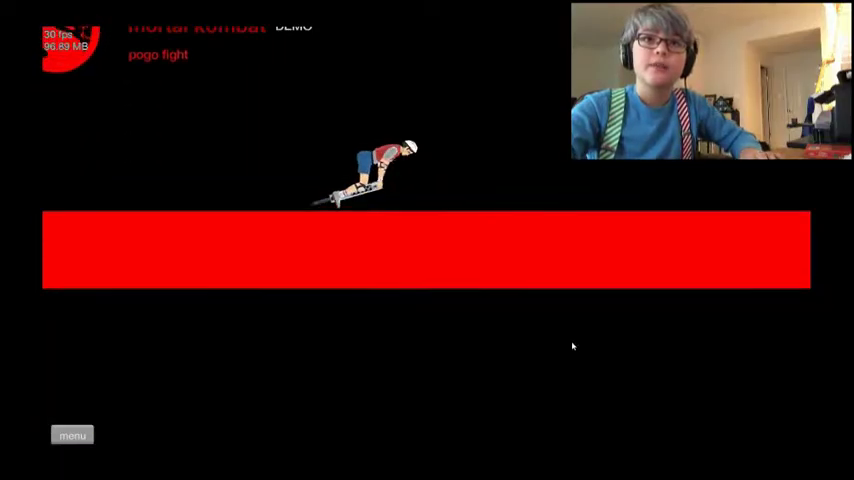
{"action": "key", "text": "space"}
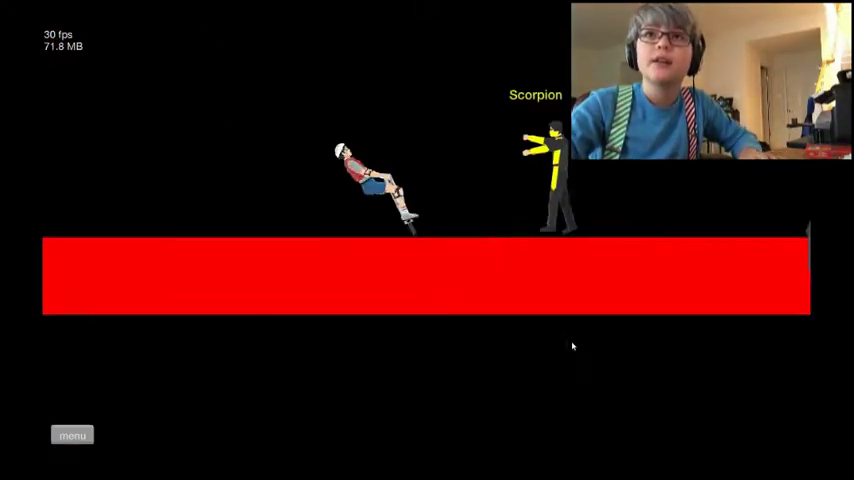
{"action": "key", "text": "space"}
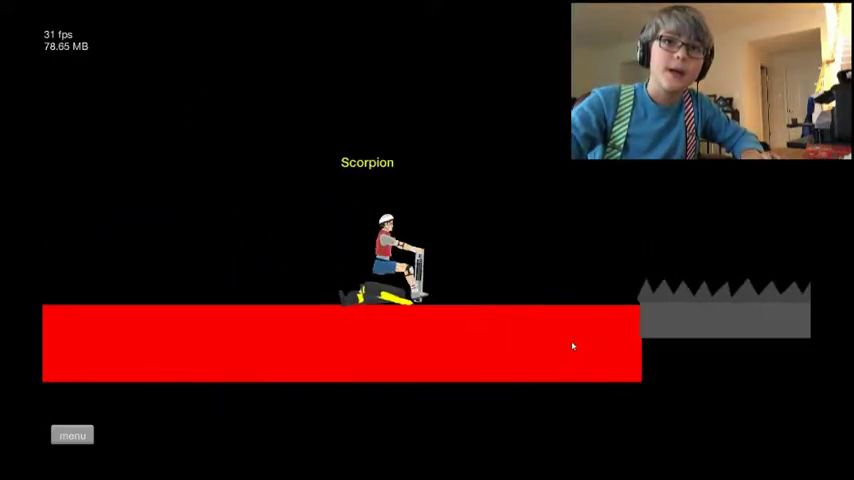
{"action": "key", "text": "shift"}
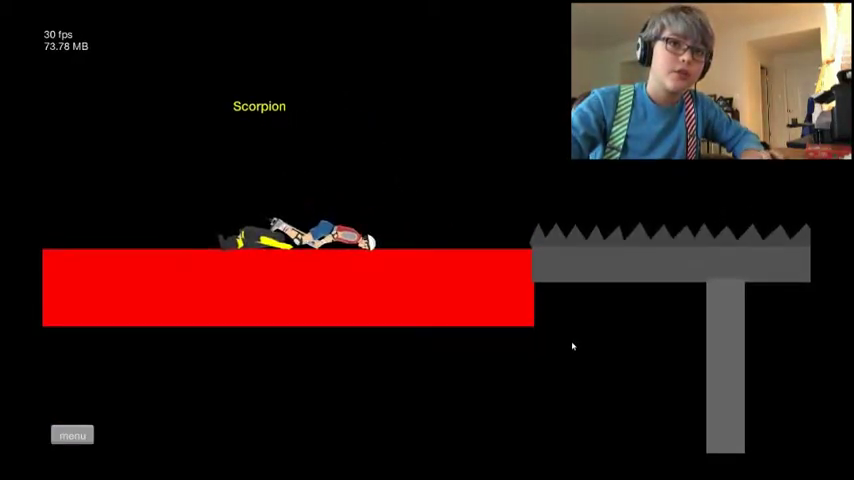
Right the fallen rider and bounce down to crush Scorpion.
{"action": "key", "text": "Left"}
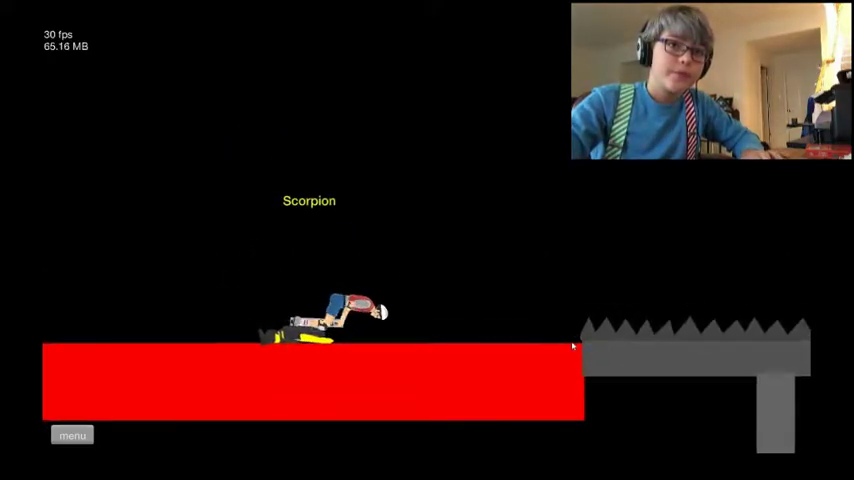
{"action": "key", "text": "Left"}
{"action": "key", "text": "Left"}
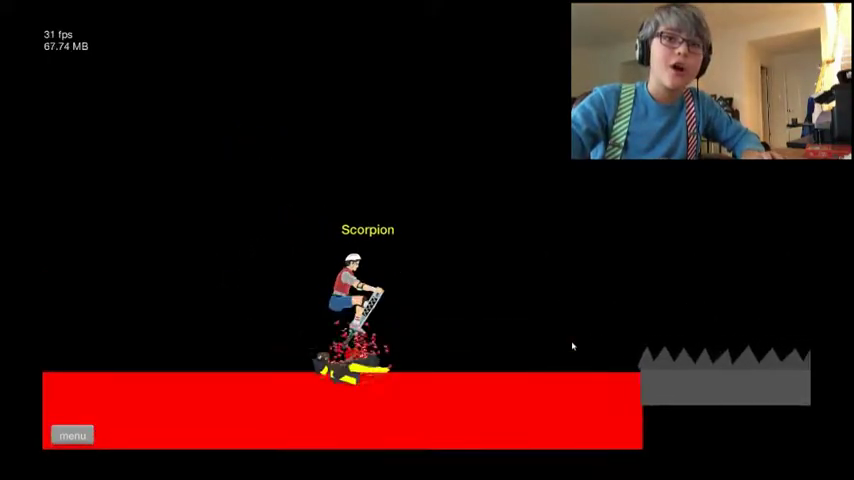
{"action": "key", "text": "space"}
{"action": "key", "text": "Right"}
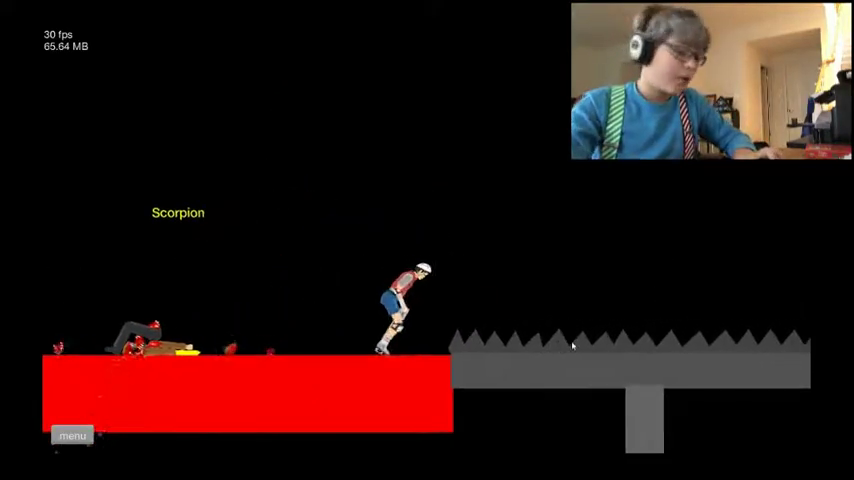
{"action": "key", "text": "super"}
{"action": "key", "text": "super"}
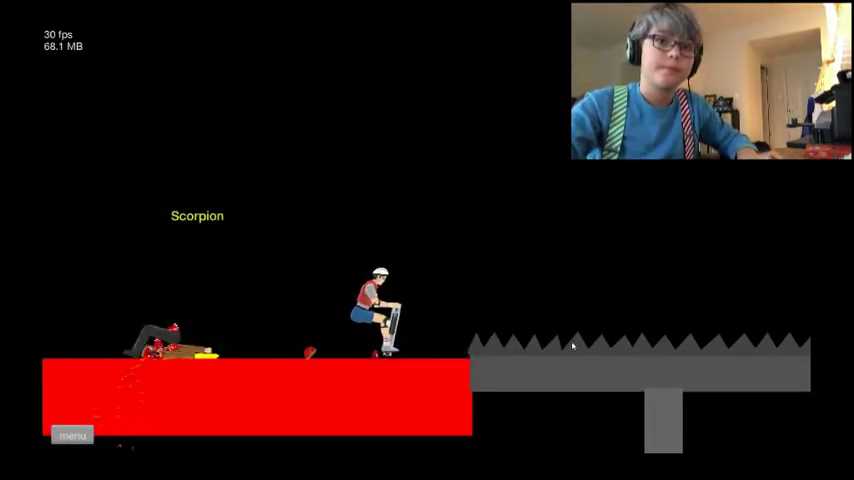
Leap over the spiked platform, restart twice, then pause the level.
{"action": "key", "text": "Left"}
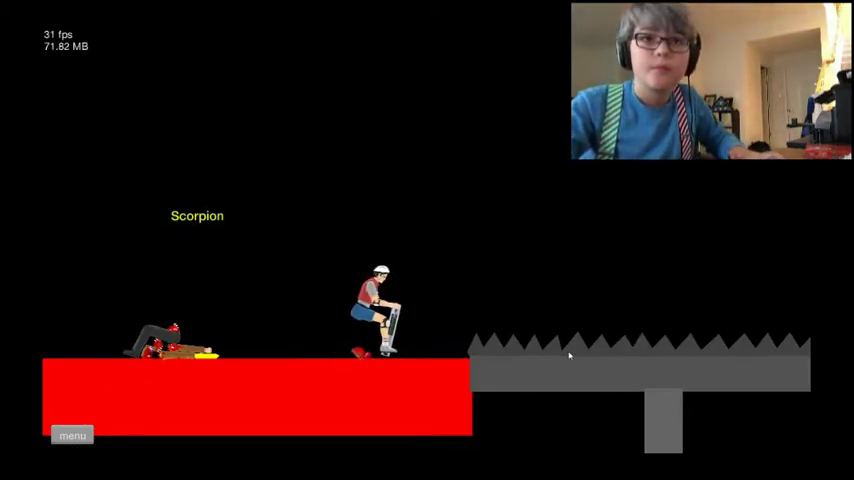
{"action": "key", "text": "space"}
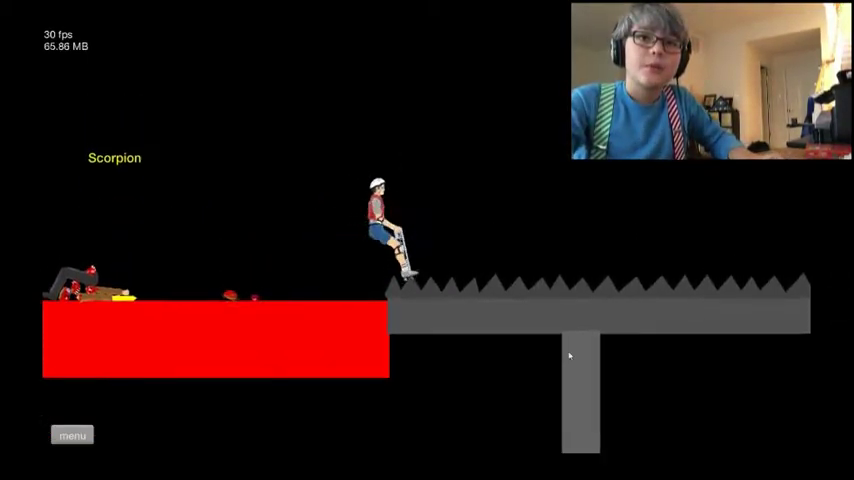
{"action": "key", "text": "space"}
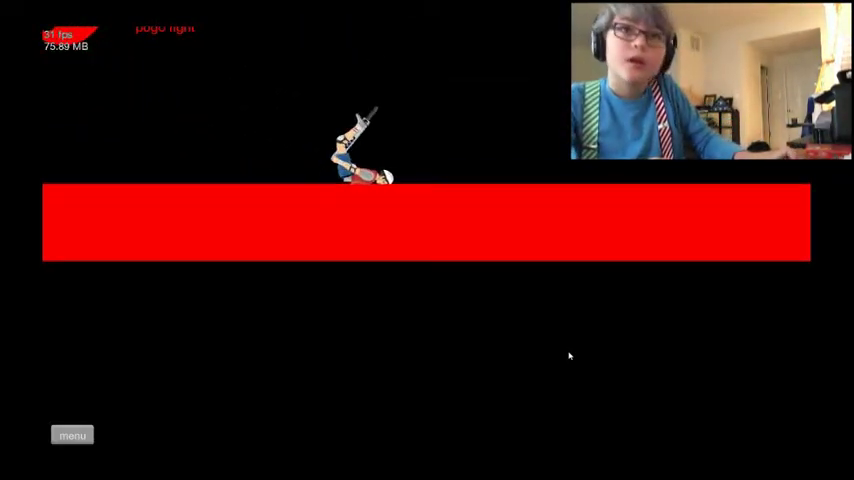
{"action": "key", "text": "Return"}
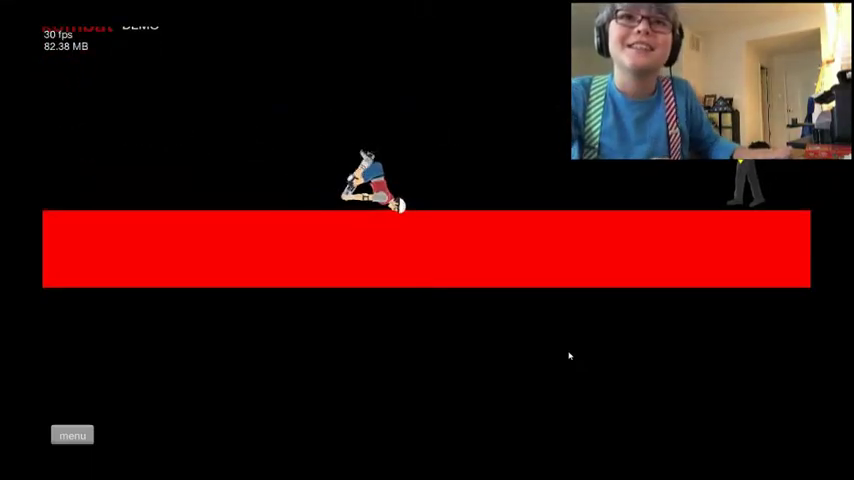
{"action": "key", "text": "Return"}
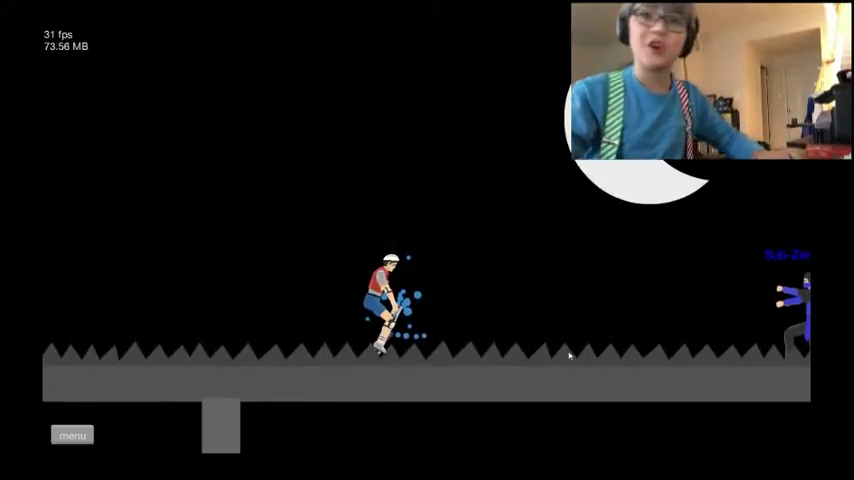
{"action": "key", "text": "Escape"}
Exit to the level browser, choose Kill or Be Killed, and start it.
{"action": "left_click", "coordinate": [422, 350]}
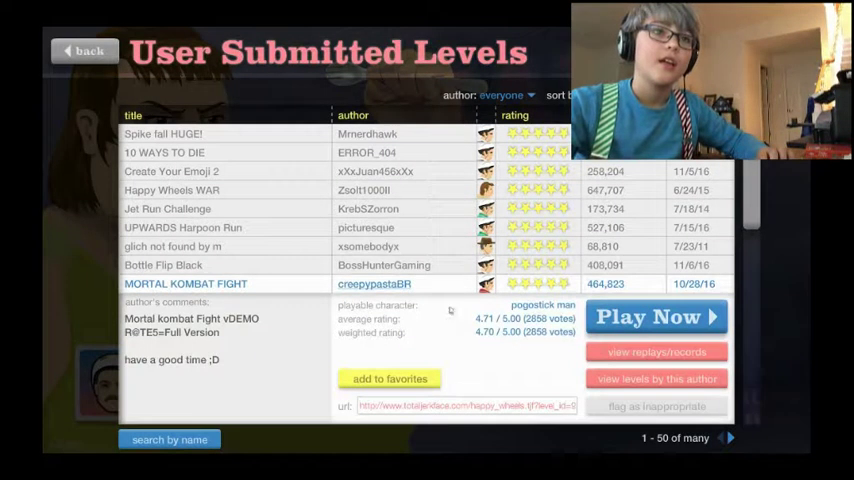
{"action": "scroll", "coordinate": [280, 320], "scroll_direction": "down", "scroll_amount": 3}
{"action": "left_click", "coordinate": [235, 304]}
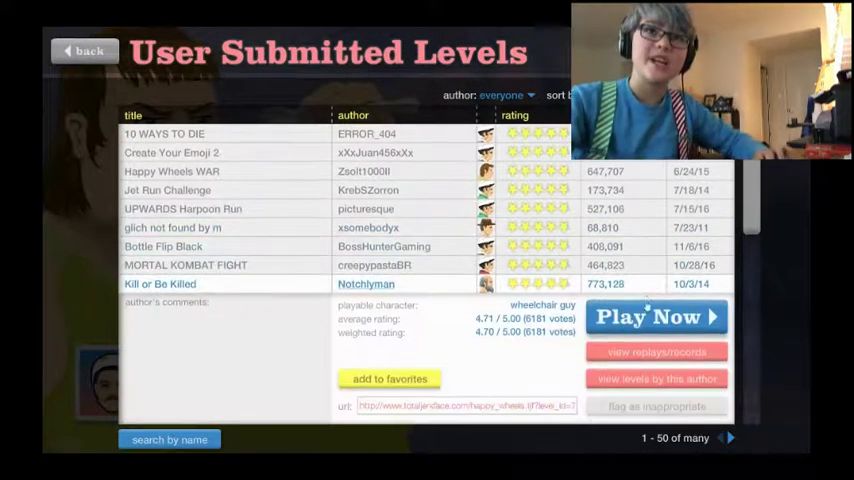
{"action": "left_click", "coordinate": [660, 320]}
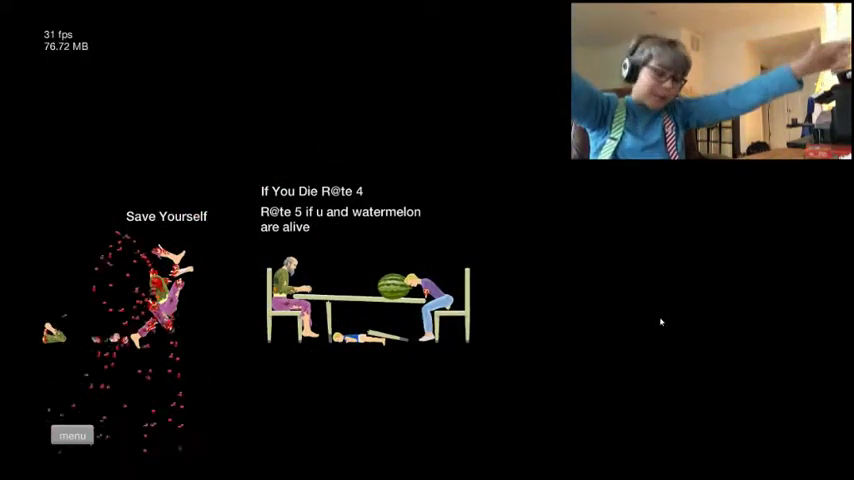
Restart Kill or Be Killed three times, then bring up its pause menu.
{"action": "key", "text": "Escape"}
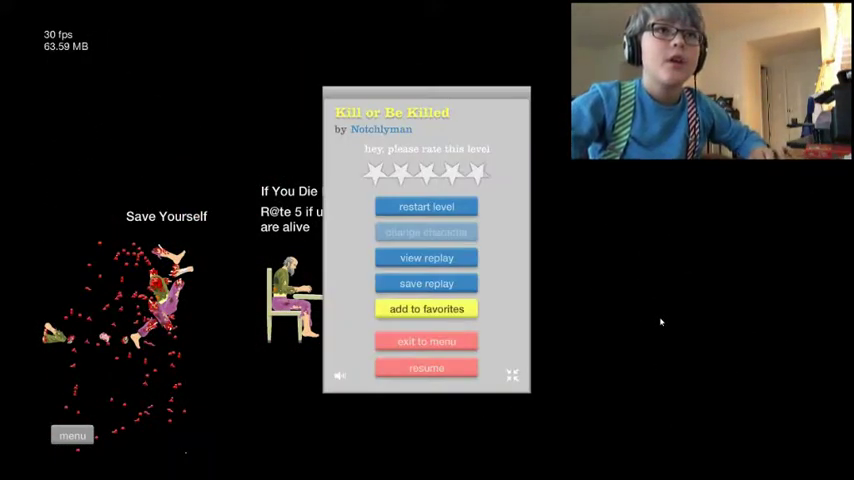
{"action": "key", "text": "Return"}
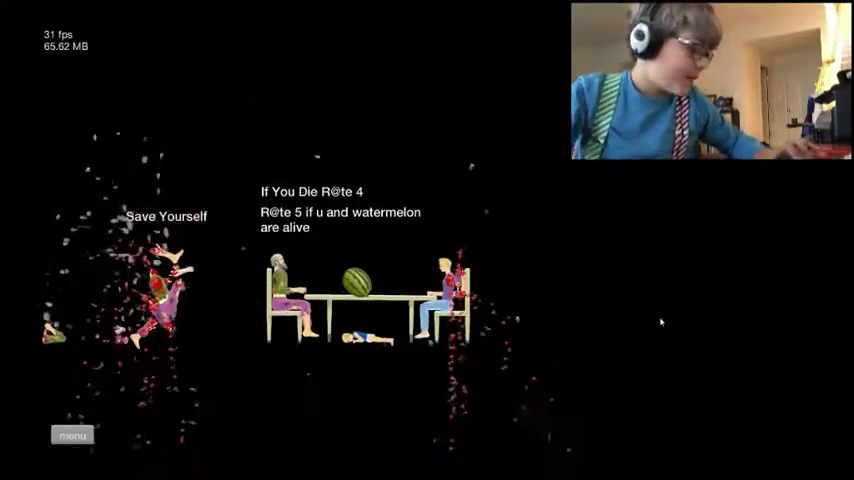
{"action": "key", "text": "Escape"}
{"action": "key", "text": "Return"}
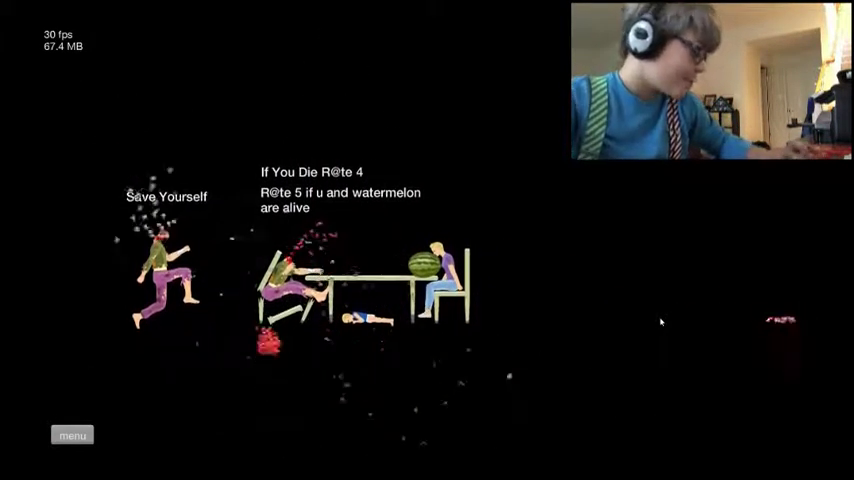
{"action": "key", "text": "Return"}
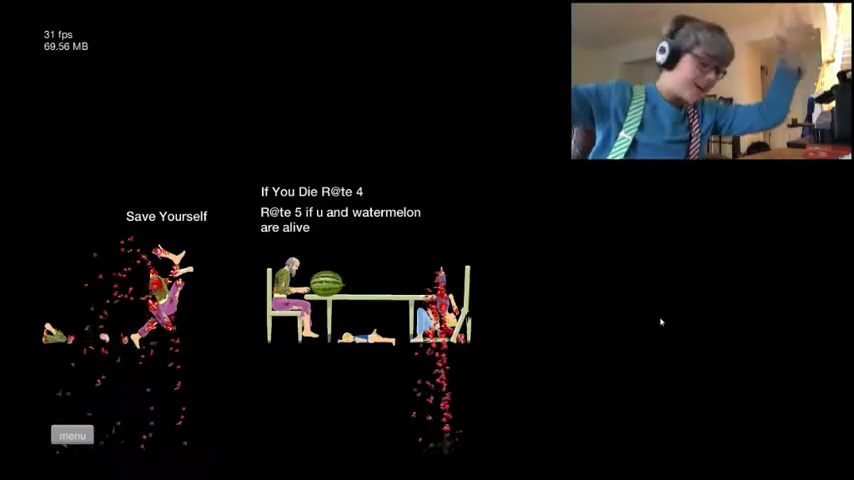
{"action": "key", "text": "Return"}
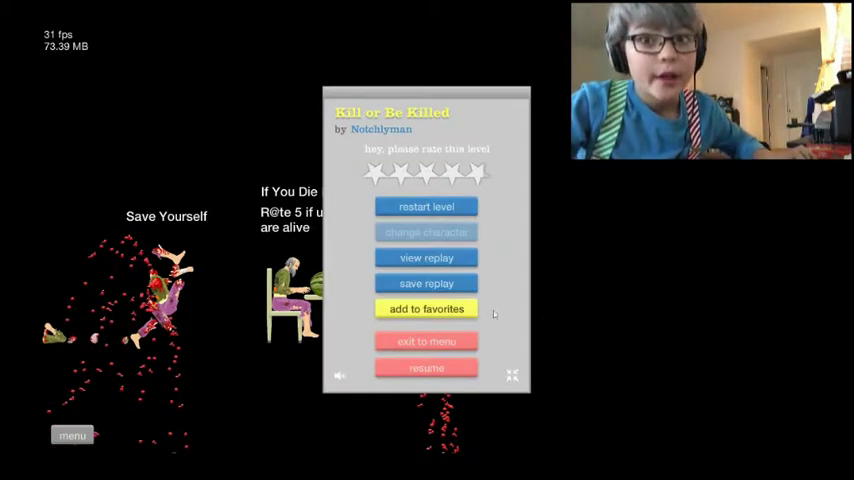
{"action": "left_click", "coordinate": [467, 344]}
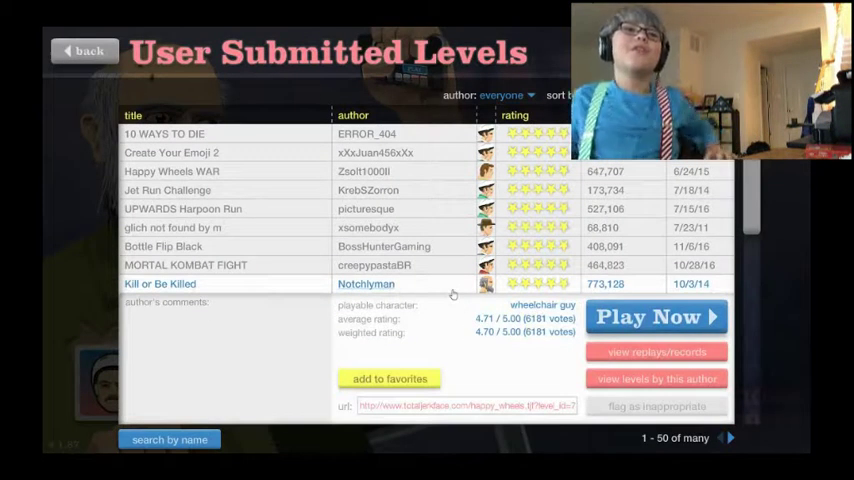